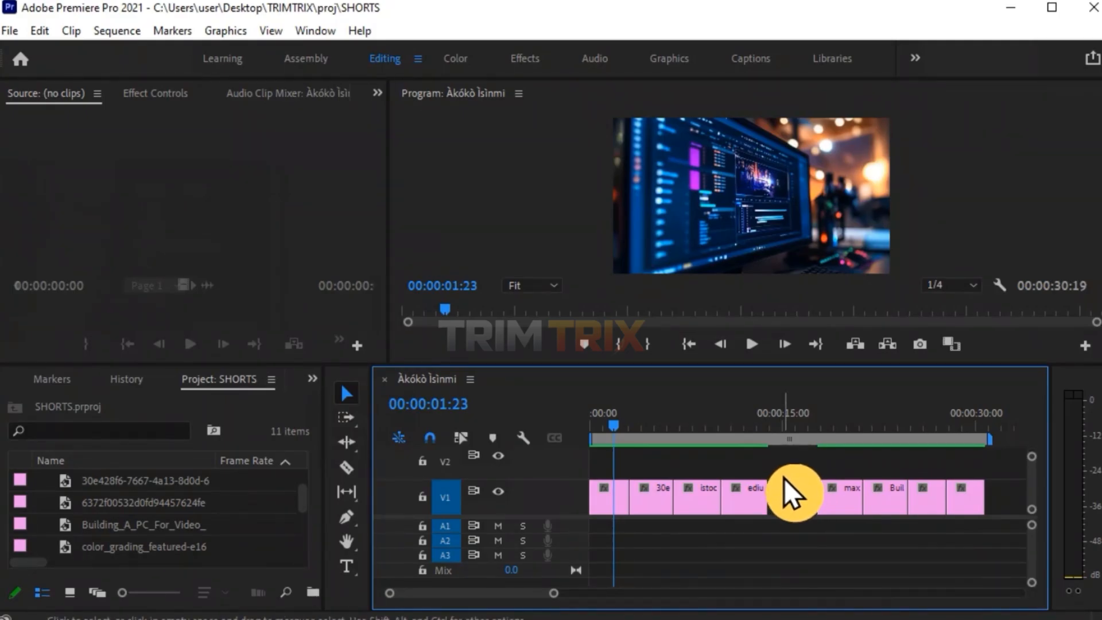
# Preview the sequence's clips by zooming the timeline and moving the playhead across each clip.
pyautogui.press('=')
pyautogui.click(652, 498)
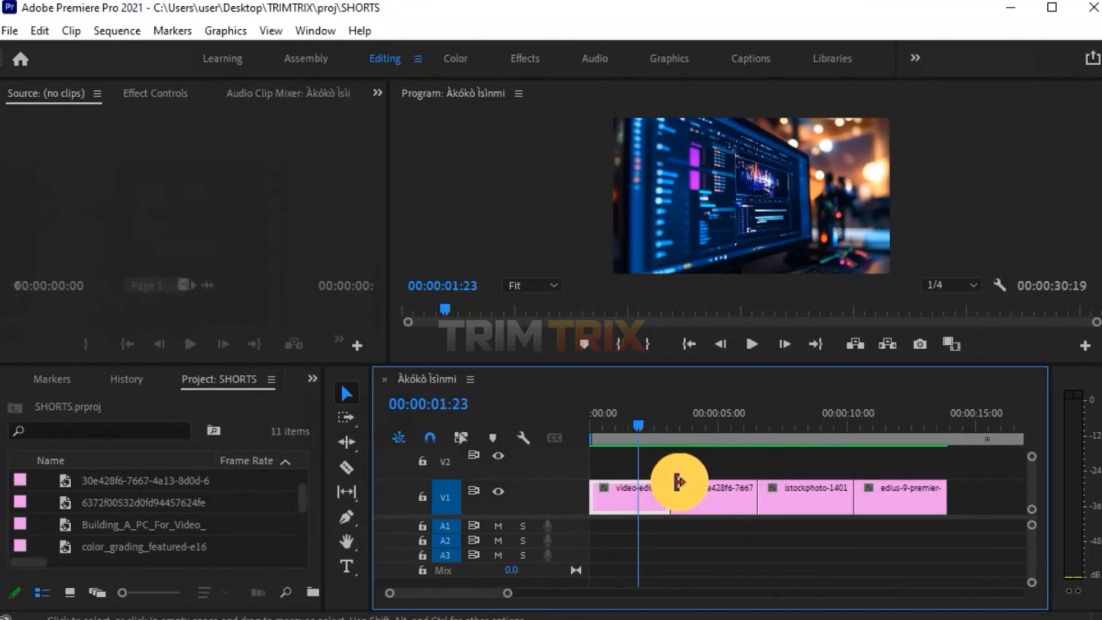
pyautogui.click(712, 425)
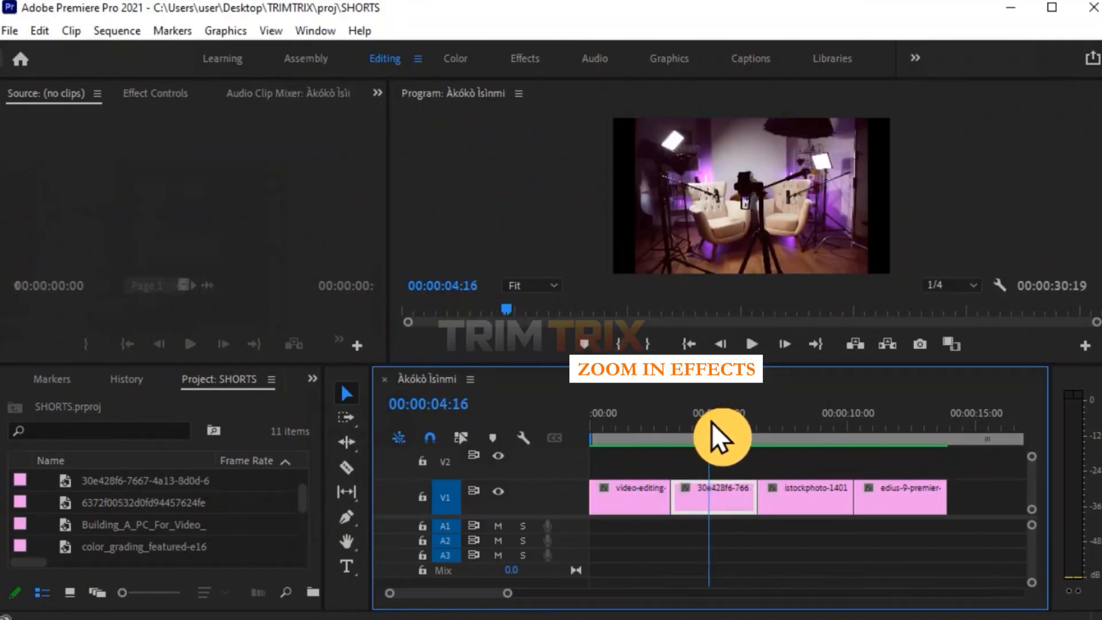
pyautogui.click(812, 427)
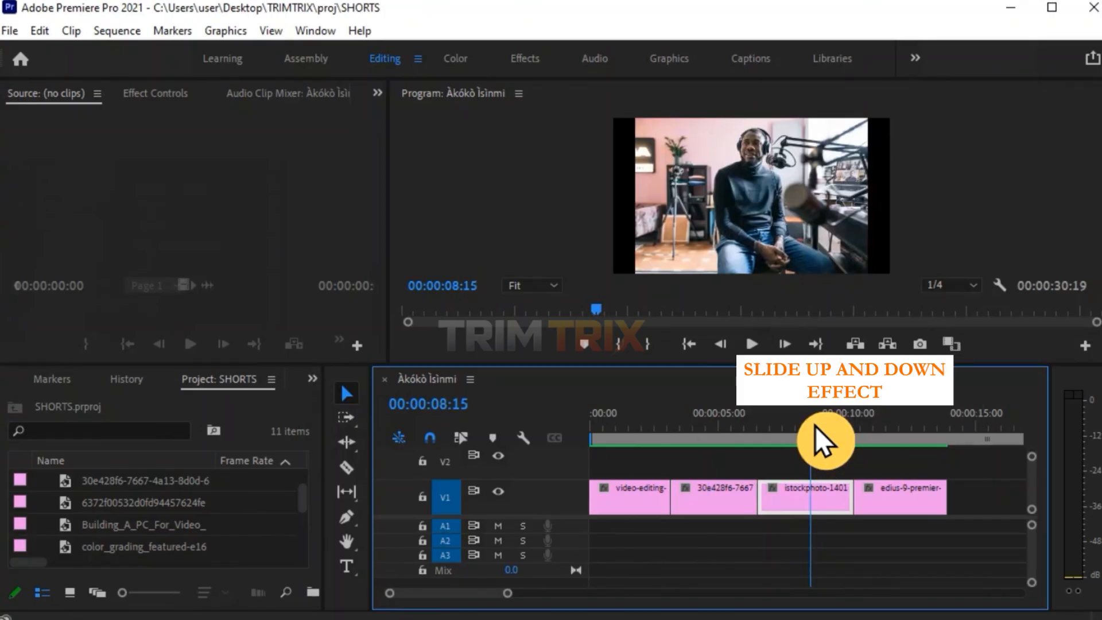
pyautogui.click(897, 430)
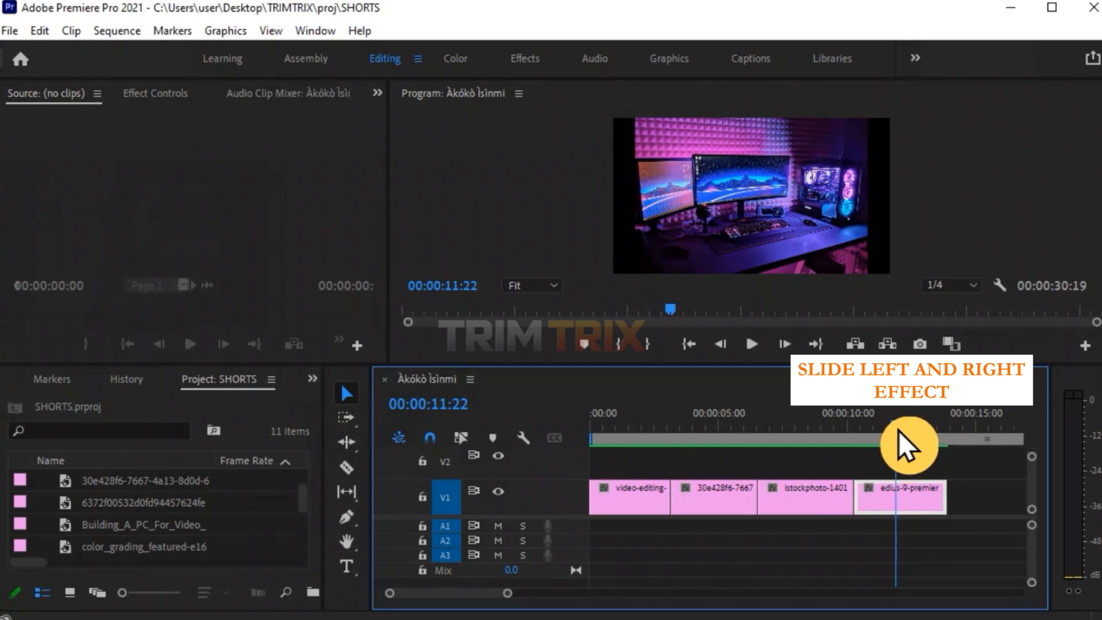
pyautogui.press('\\')
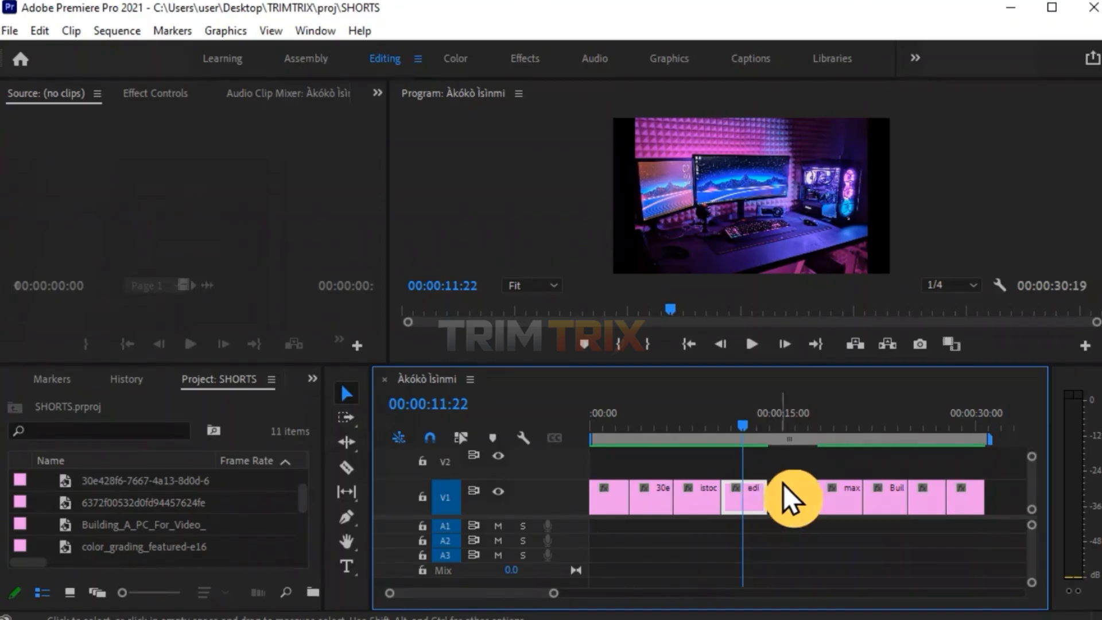
pyautogui.click(847, 405)
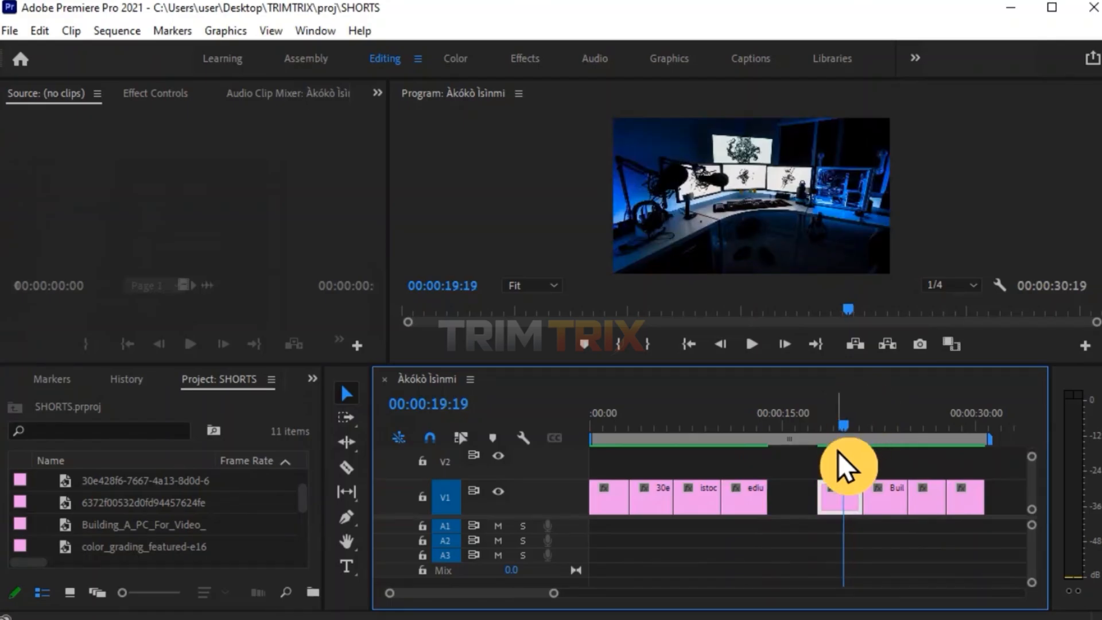
pyautogui.click(879, 426)
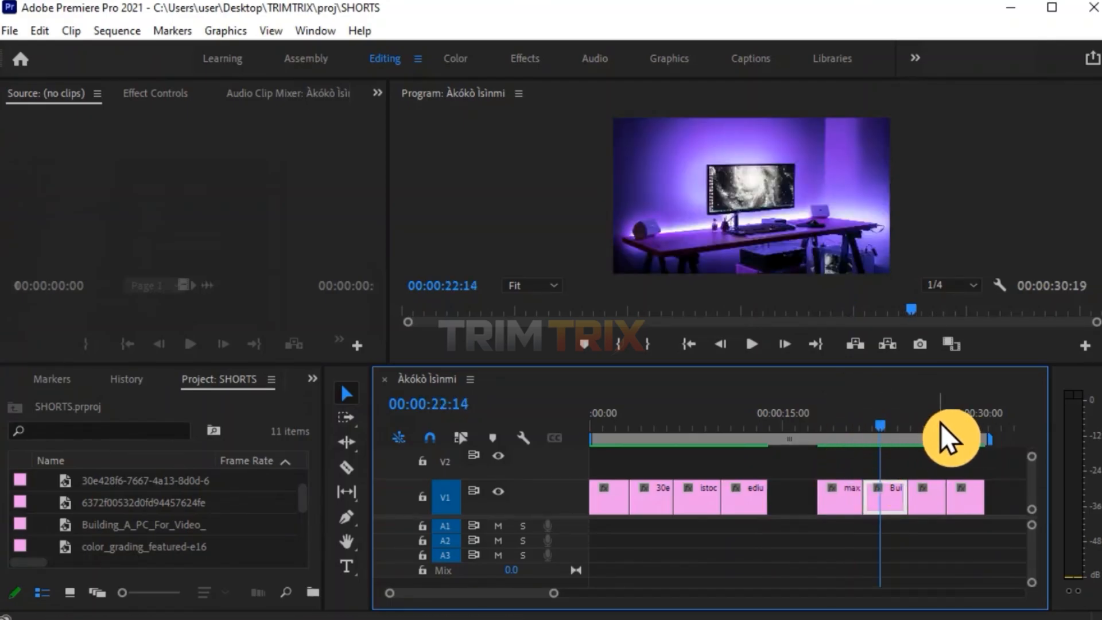
pyautogui.click(939, 425)
pyautogui.click(964, 405)
pyautogui.click(964, 411)
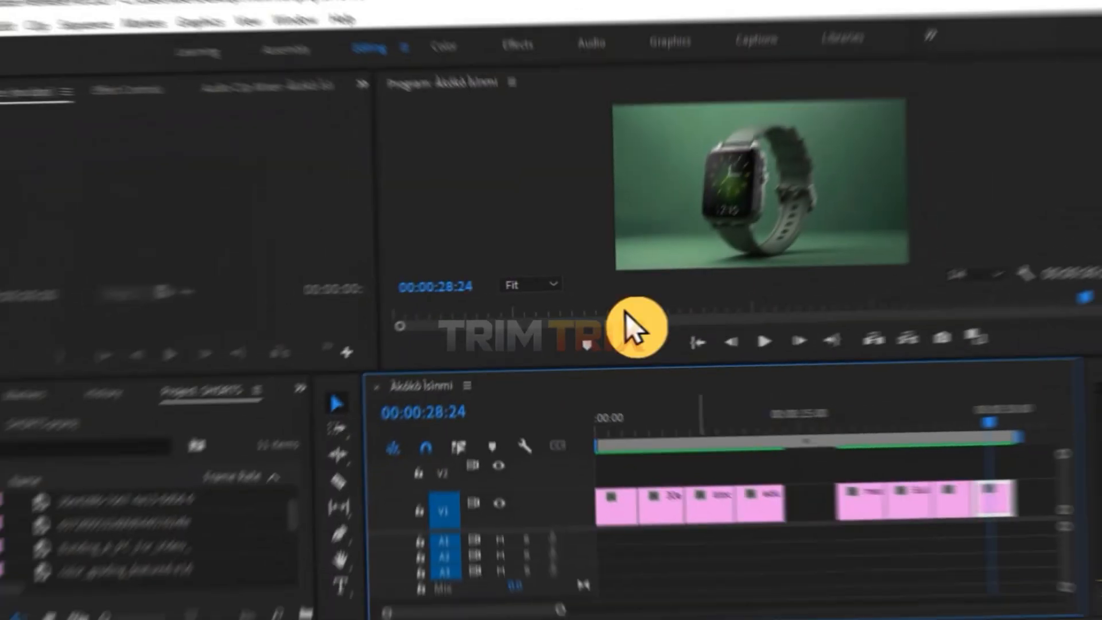
# Open the first clip's Effect Controls, start Scale keyframing near its start, and set Scale to 120.
pyautogui.click(208, 84)
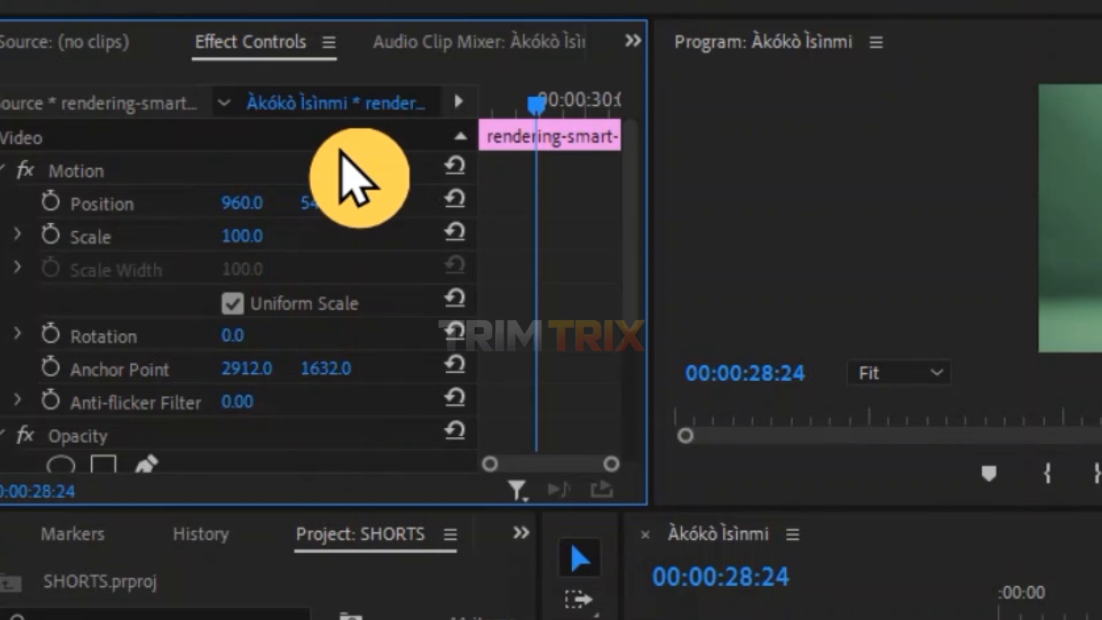
pyautogui.click(1021, 615)
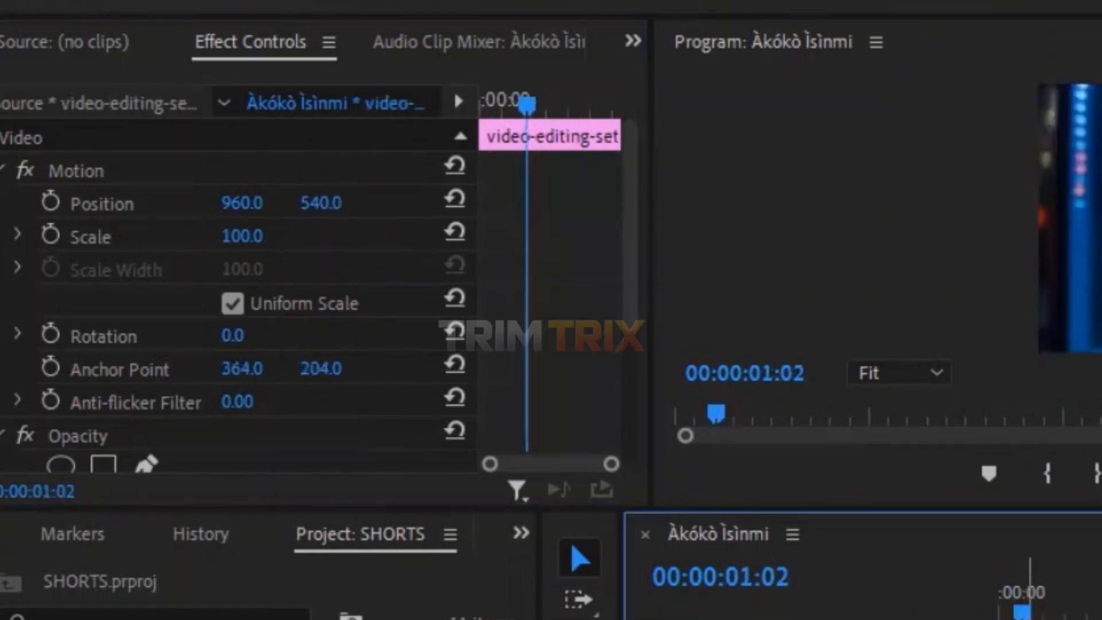
pyautogui.moveTo(152, 214); pyautogui.dragTo(218, 198)
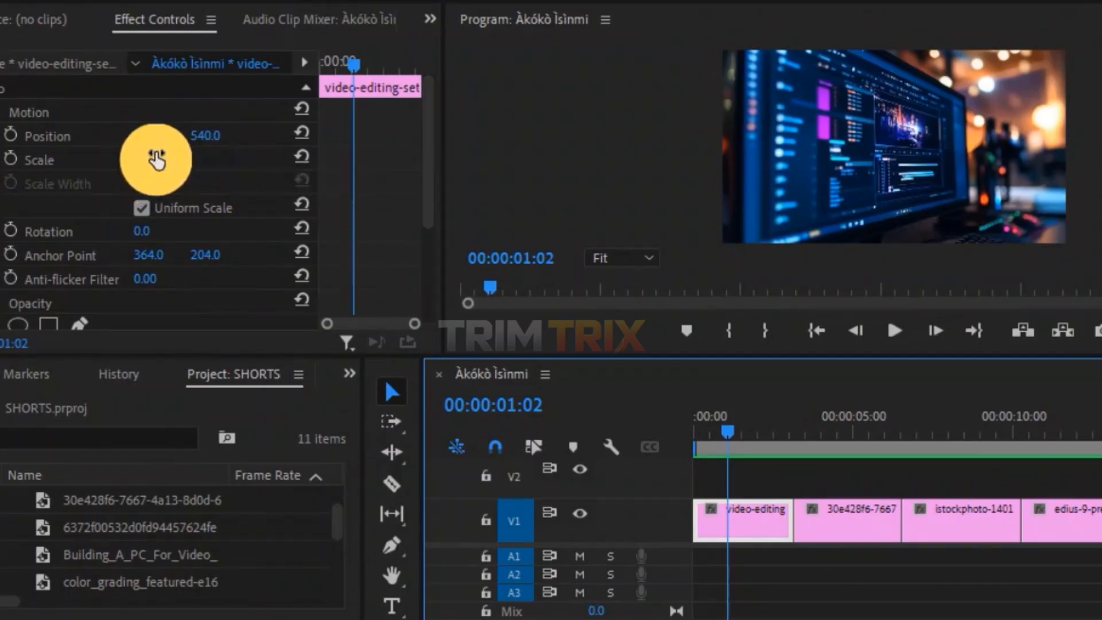
pyautogui.click(11, 160)
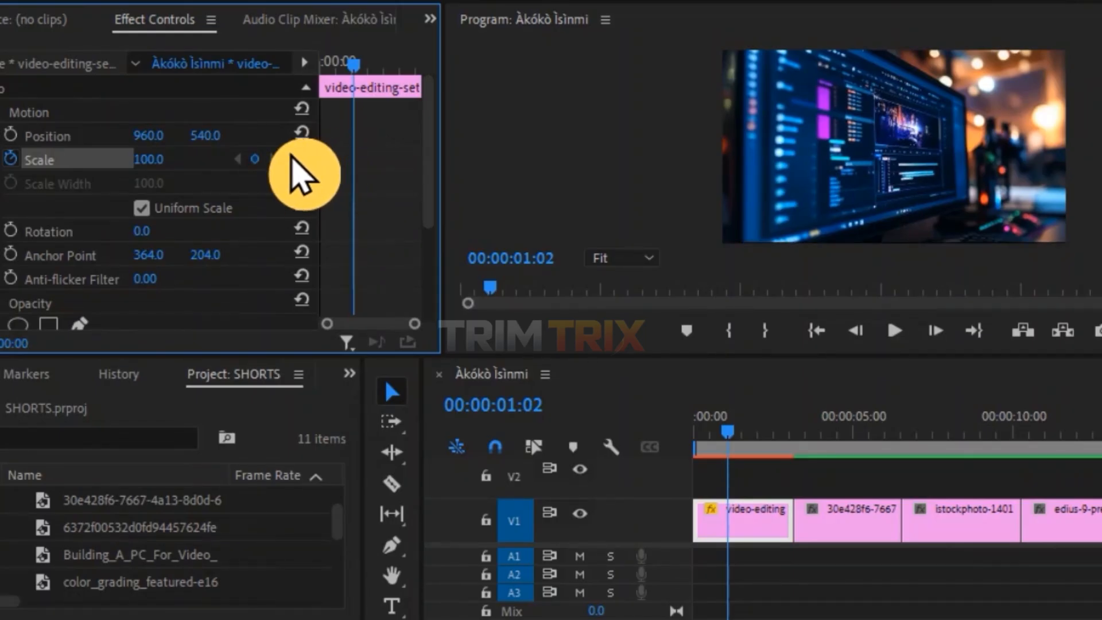
pyautogui.click(254, 159)
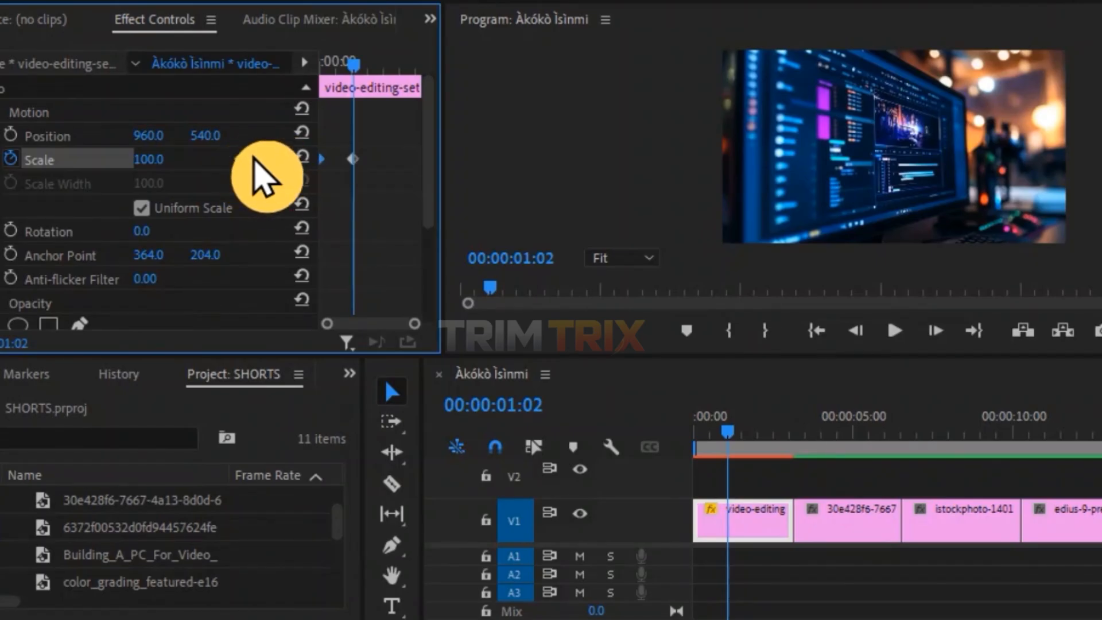
pyautogui.click(154, 159)
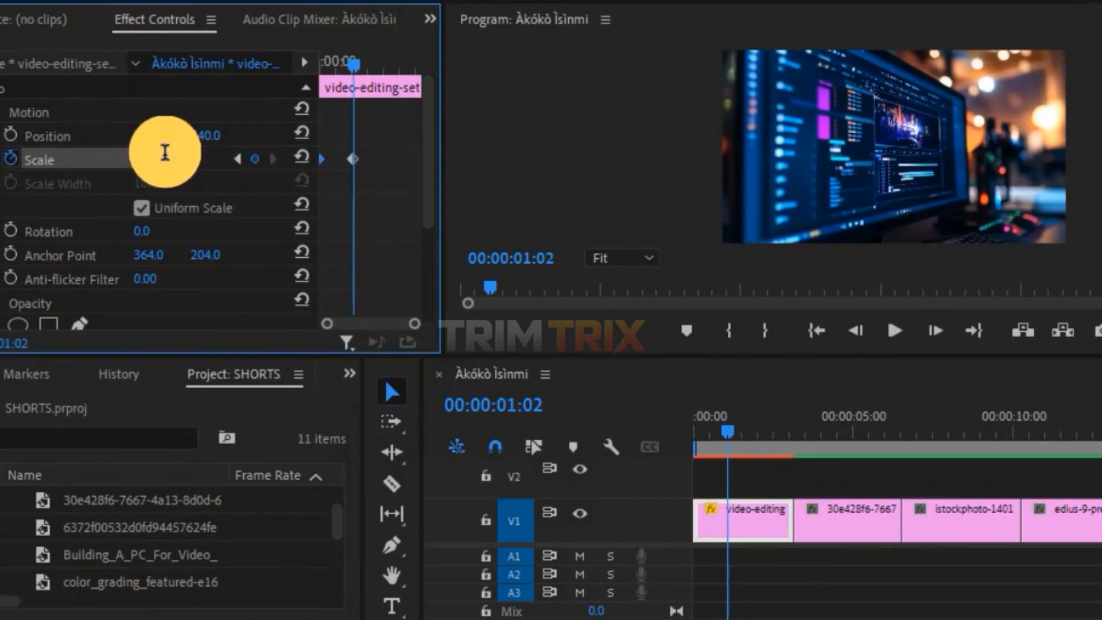
pyautogui.write('120')
pyautogui.press('Return')
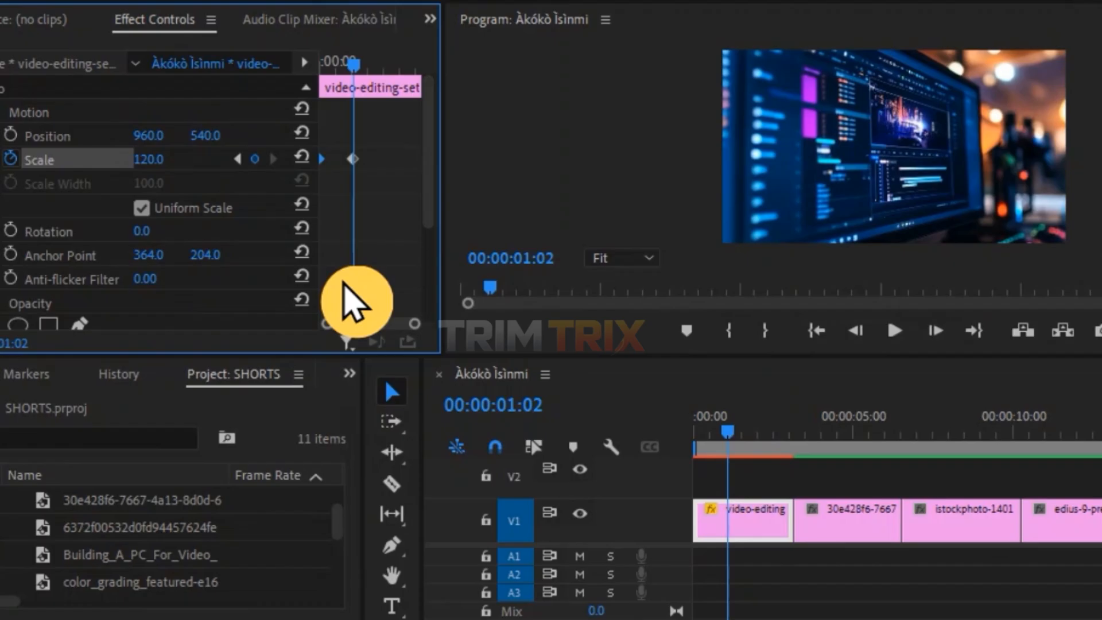
# Move the 120 Scale keyframe to the end of the first clip.
pyautogui.moveTo(353, 159); pyautogui.dragTo(436, 154)
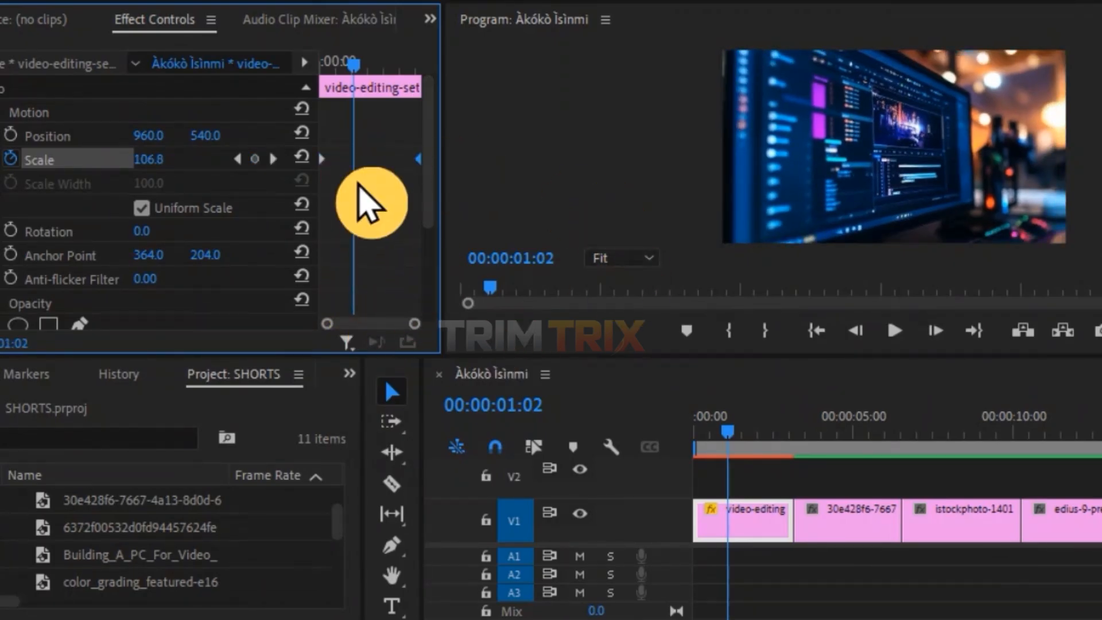
pyautogui.click(326, 65)
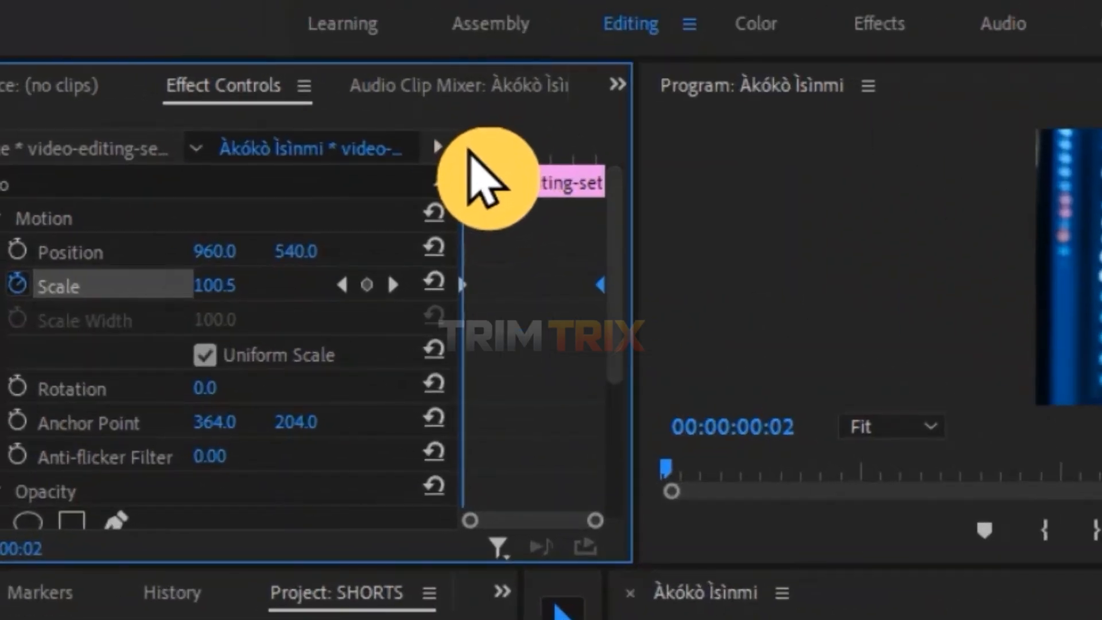
pyautogui.moveTo(468, 152); pyautogui.dragTo(608, 232)
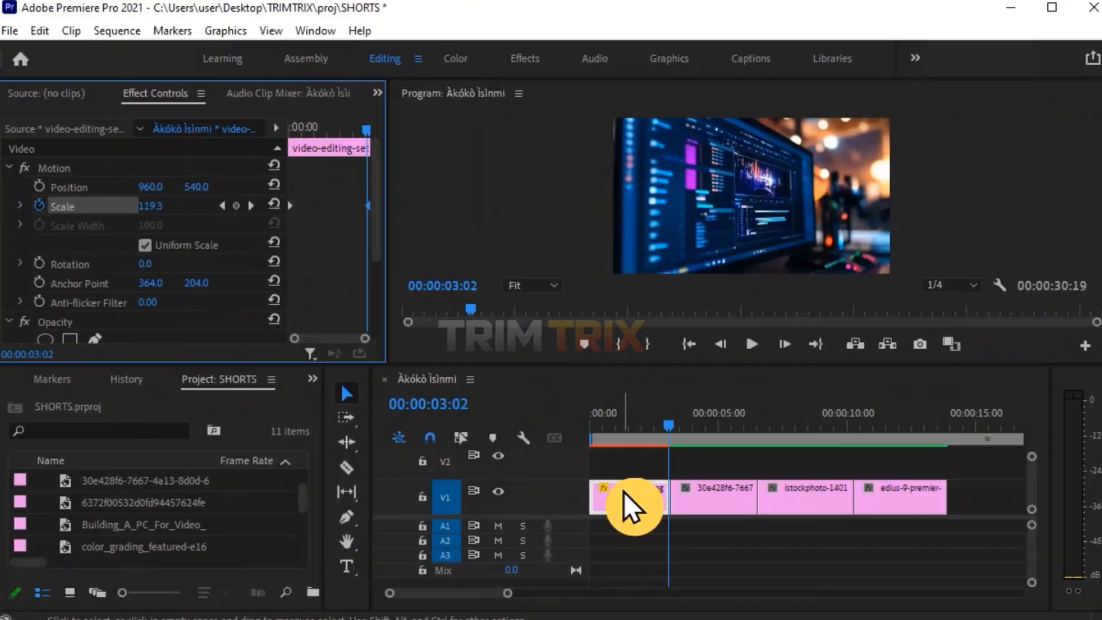
pyautogui.click(595, 429)
pyautogui.moveTo(596, 430); pyautogui.dragTo(500, 456)
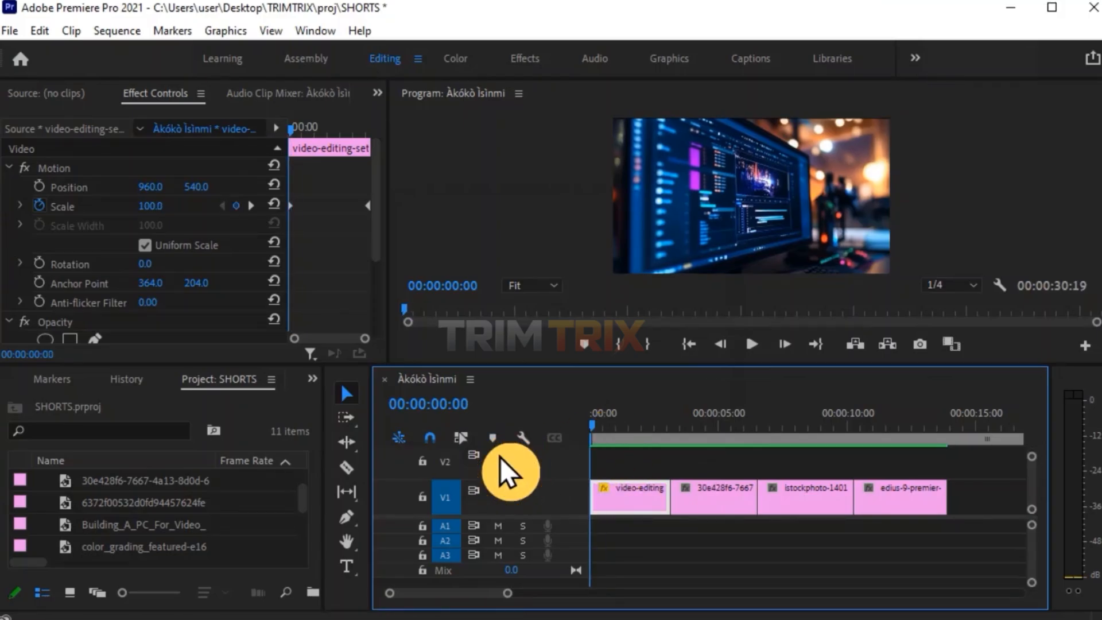
# Play back and scrub through the first clip to review the zoom animation.
pyautogui.press('space')
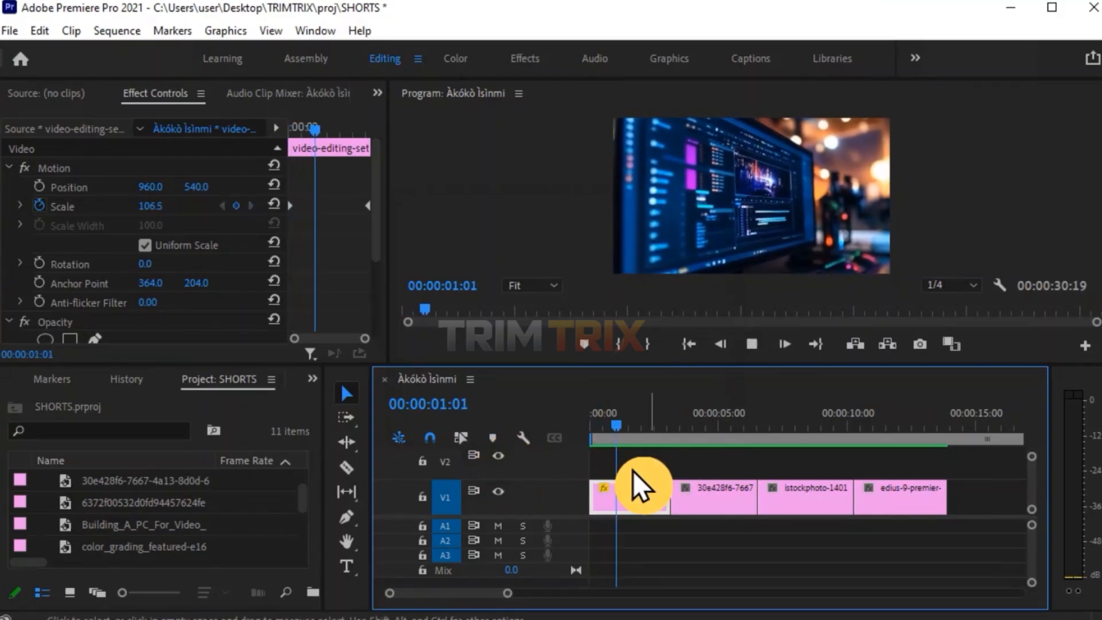
pyautogui.moveTo(652, 433); pyautogui.dragTo(581, 456)
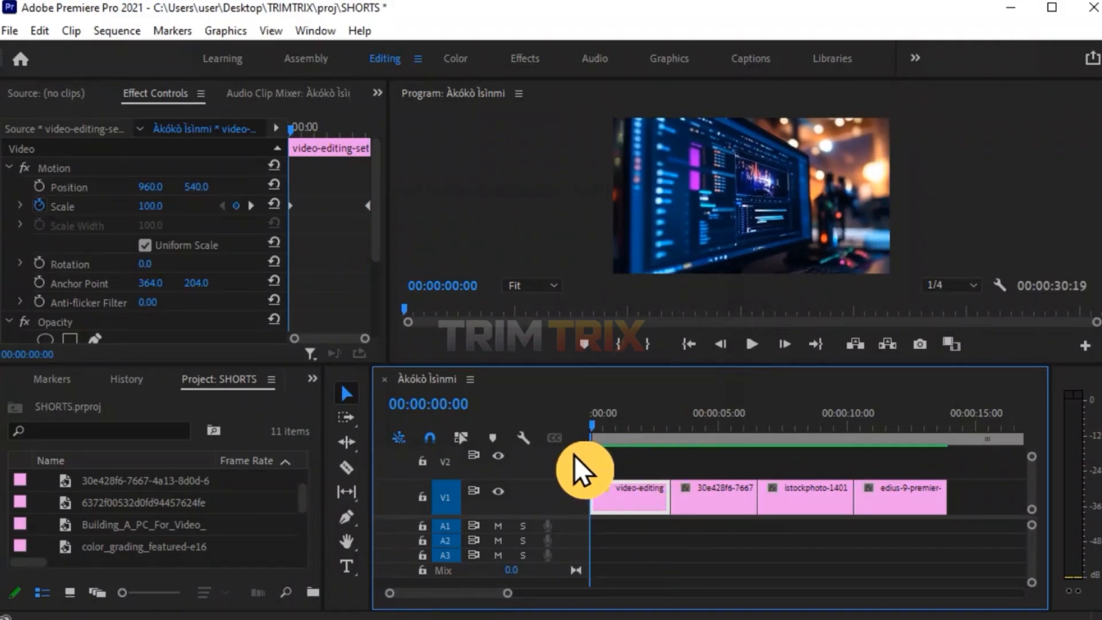
pyautogui.click(292, 125)
pyautogui.moveTo(293, 125); pyautogui.dragTo(367, 234)
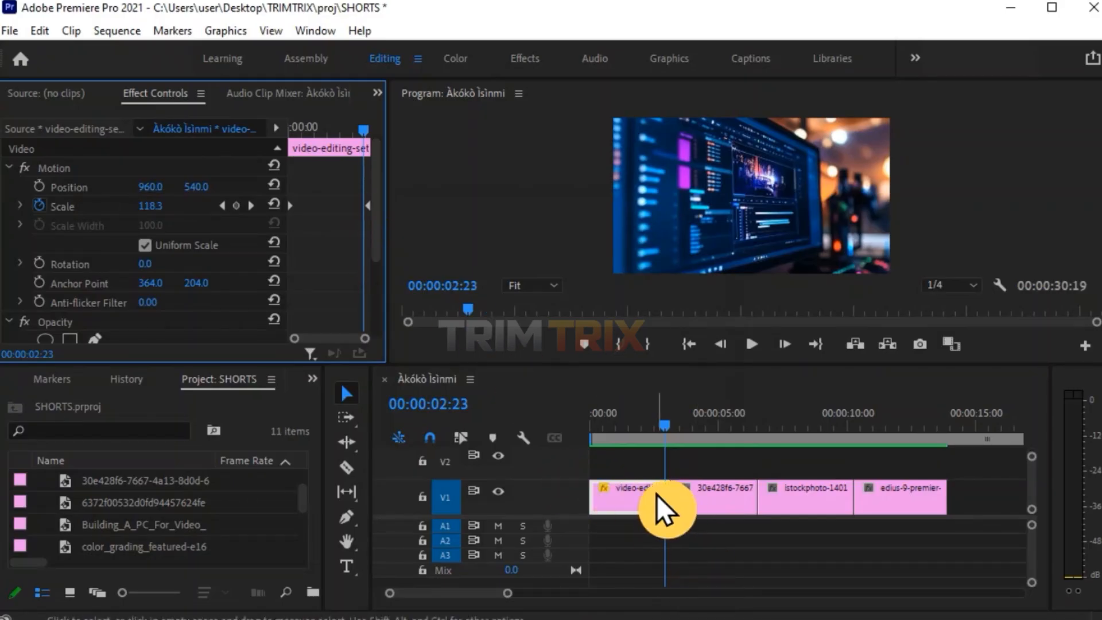
# Select the second clip and set its Scale to 120.
pyautogui.click(716, 427)
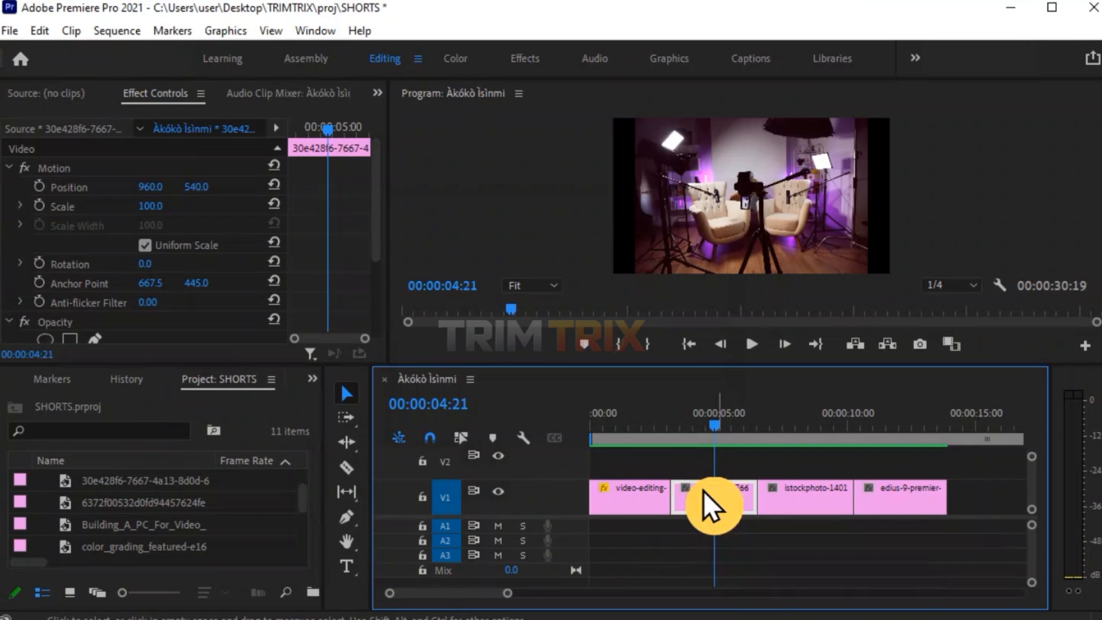
pyautogui.click(186, 98)
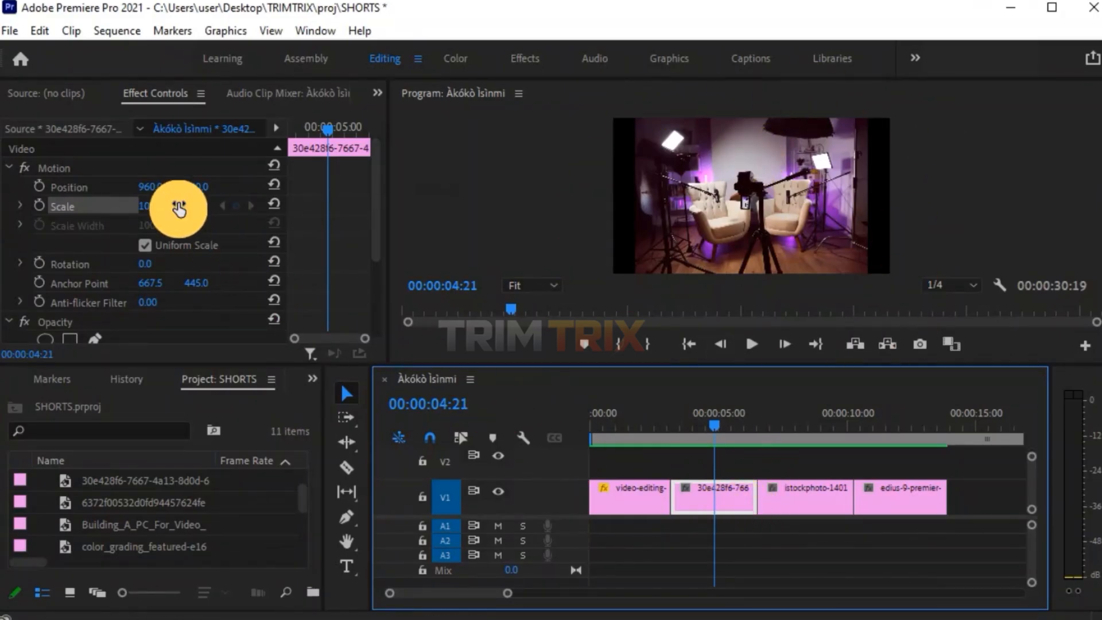
pyautogui.moveTo(160, 207); pyautogui.dragTo(171, 208)
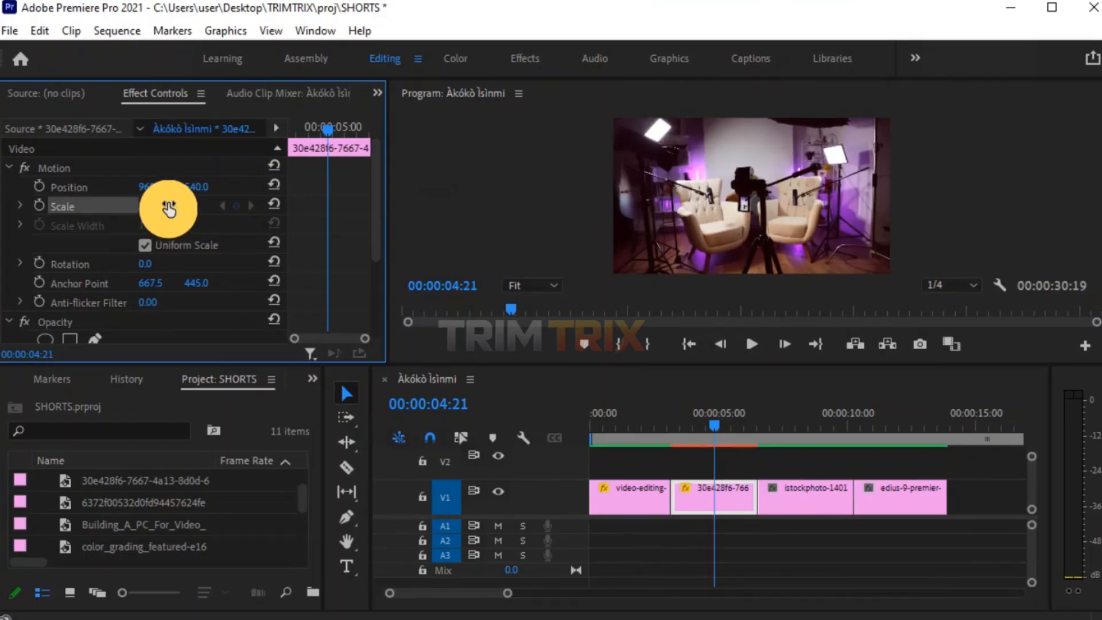
pyautogui.click(161, 207)
pyautogui.write('120')
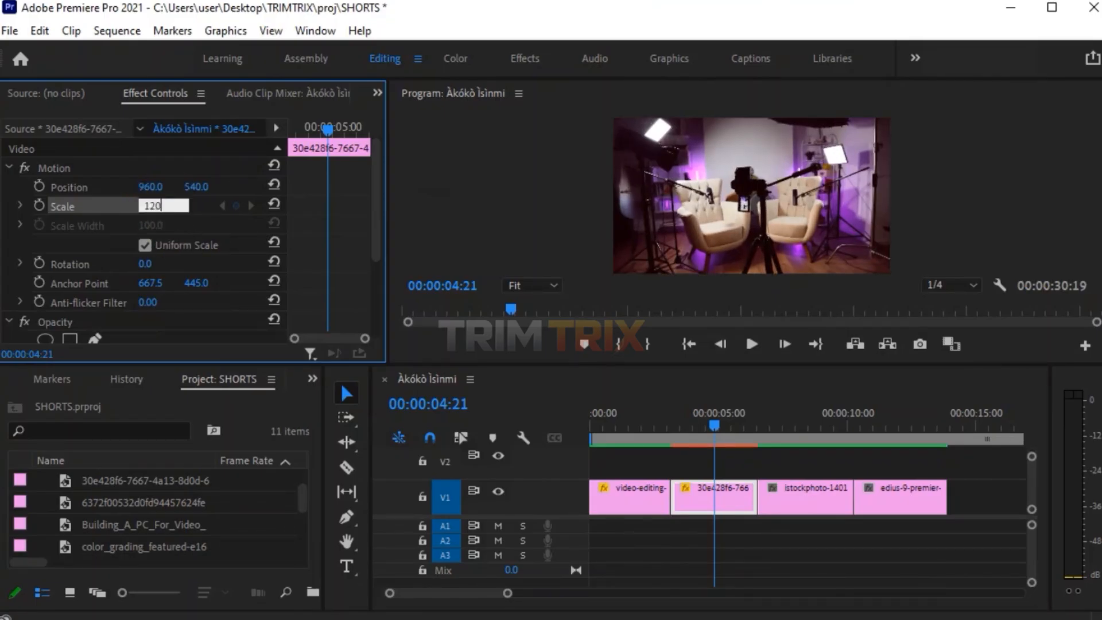
pyautogui.press('Return')
# Set the second clip's Scale to 140 and turn on Scale keyframing.
pyautogui.click(725, 498)
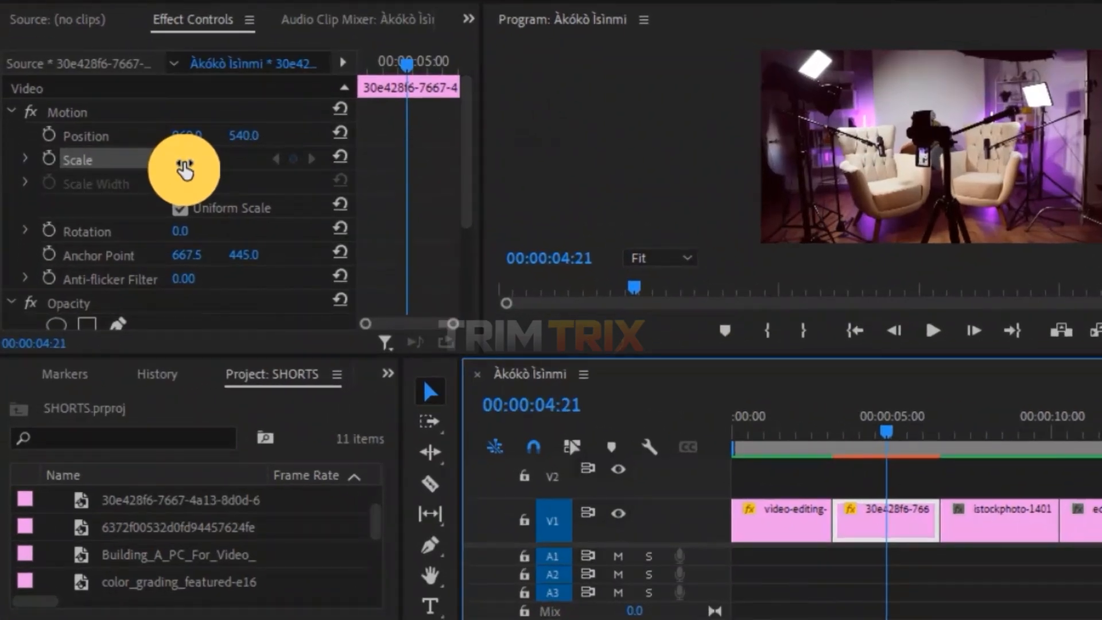
pyautogui.click(194, 160)
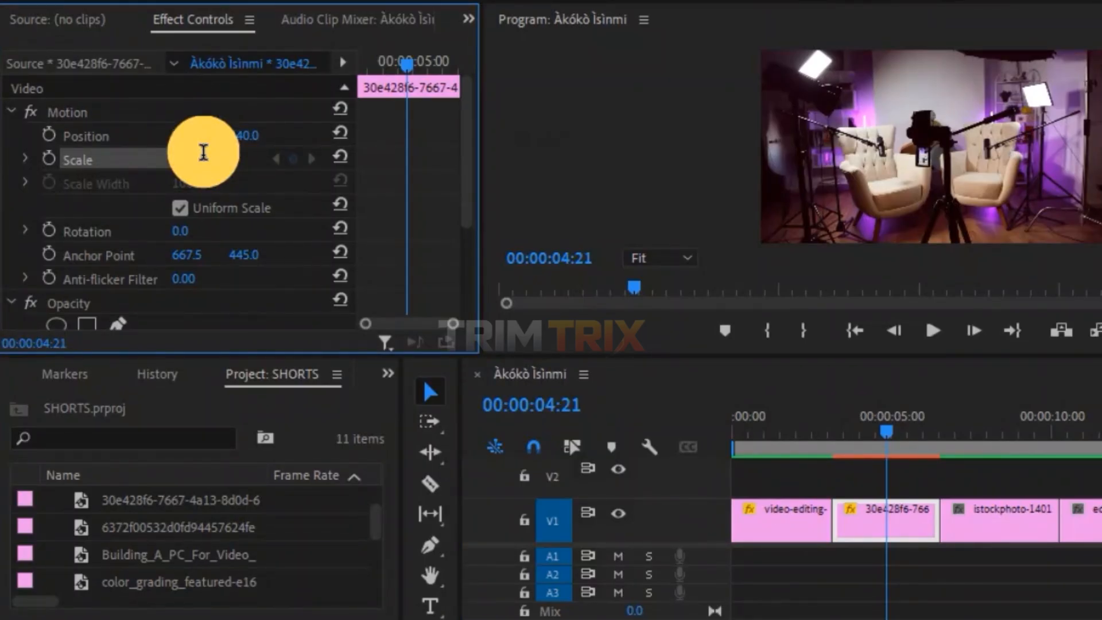
pyautogui.write('140')
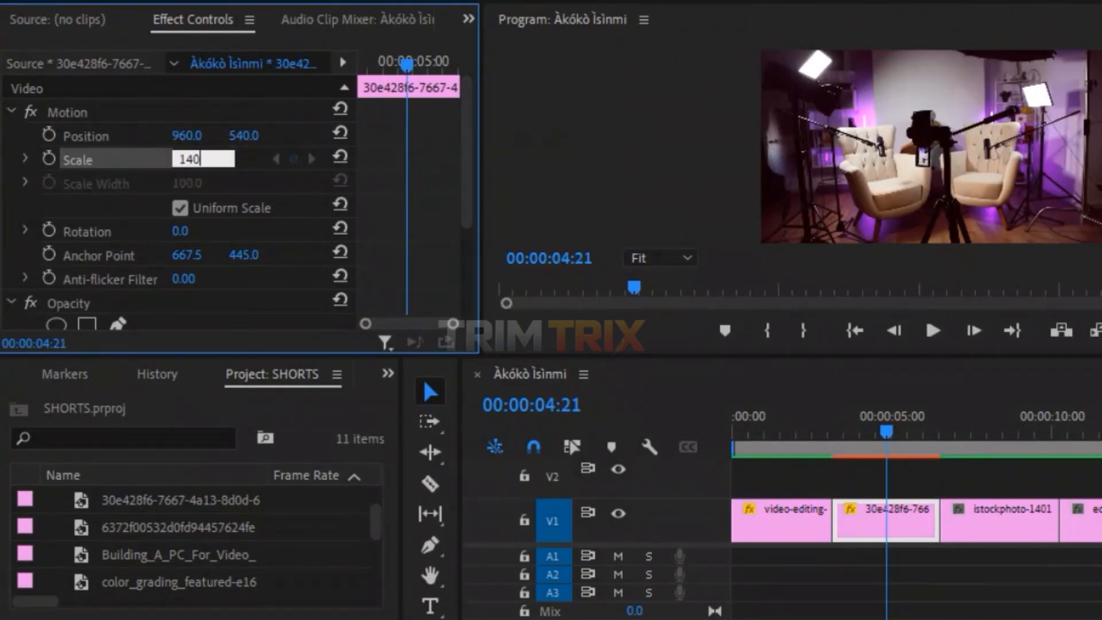
pyautogui.click(203, 162)
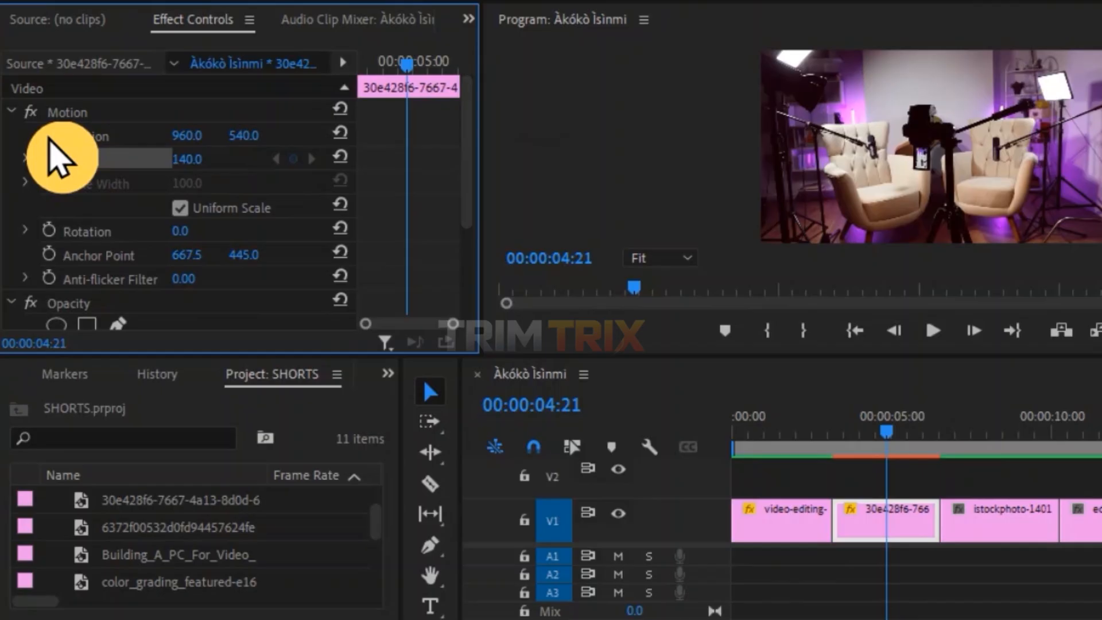
pyautogui.click(49, 158)
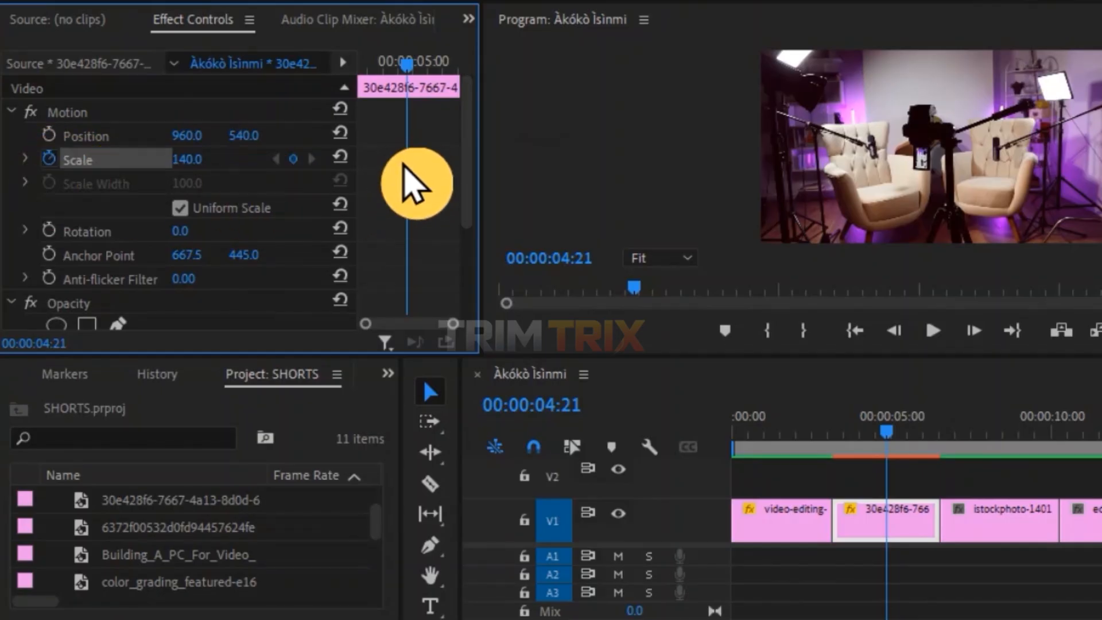
# Add a Scale keyframe of 120 in the second clip and move it to the clip's end.
pyautogui.moveTo(404, 155); pyautogui.dragTo(386, 158)
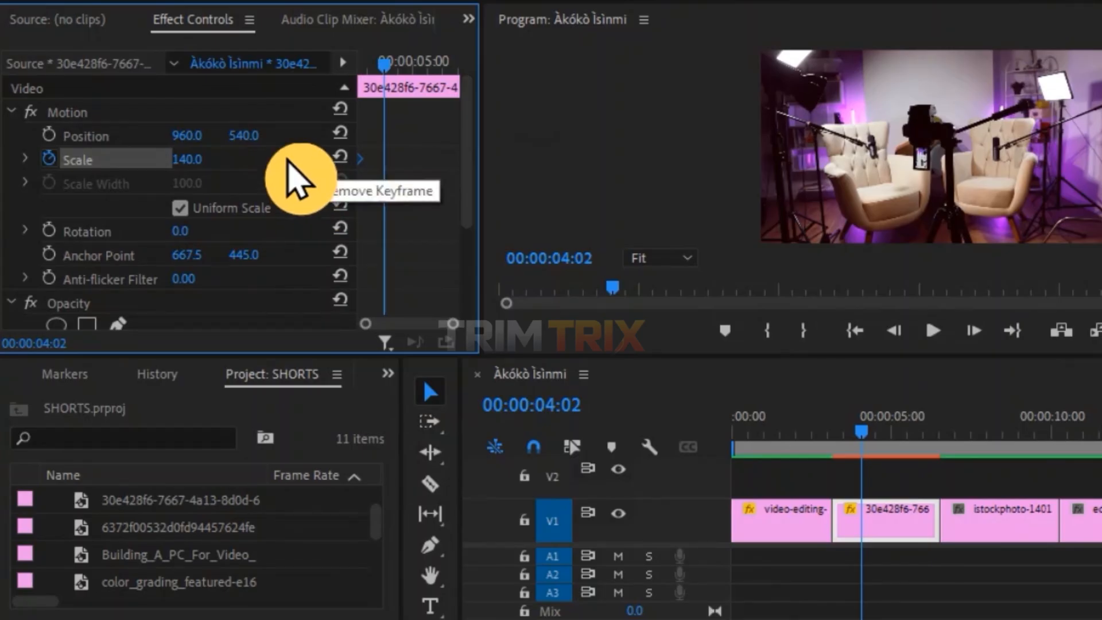
pyautogui.click(287, 161)
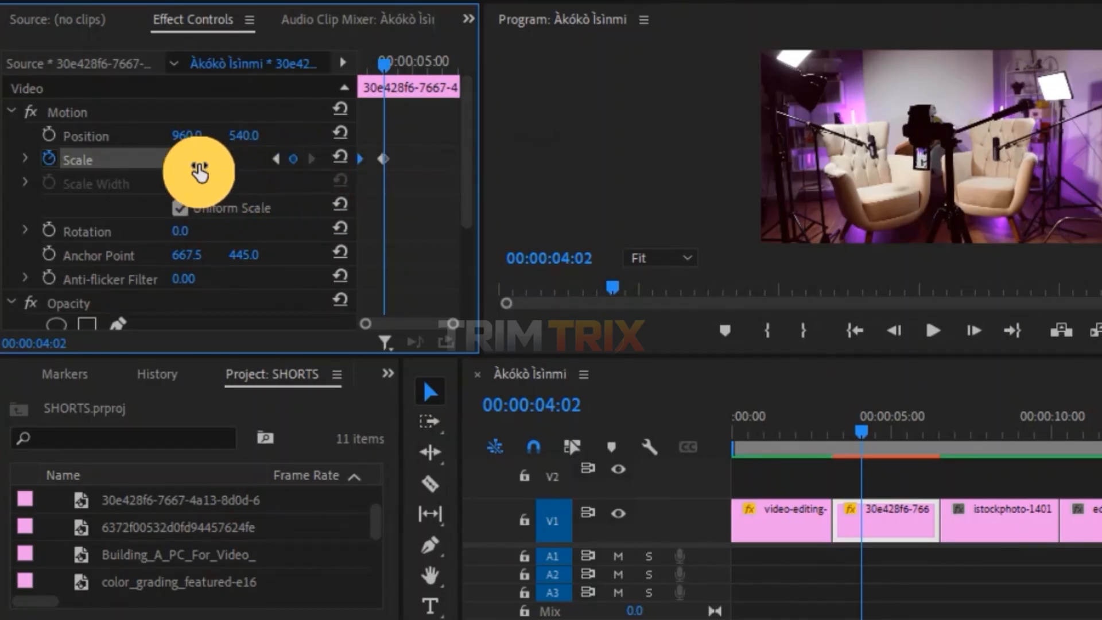
pyautogui.click(204, 152)
pyautogui.write('12')
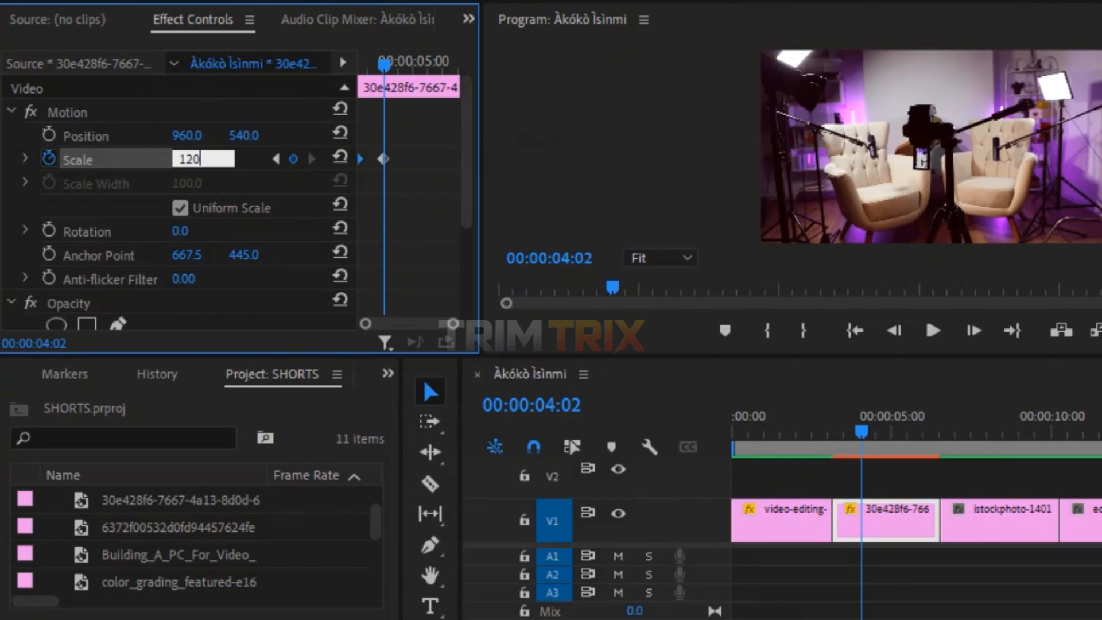
pyautogui.write('0')
pyautogui.press('Return')
pyautogui.click(203, 160)
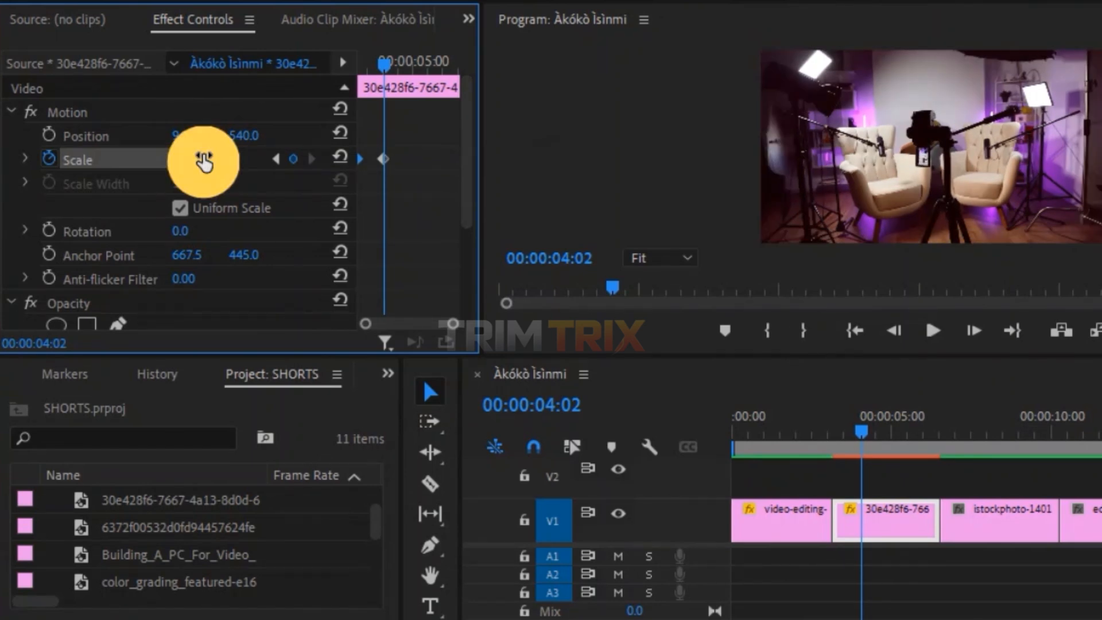
pyautogui.moveTo(384, 161); pyautogui.dragTo(546, 163)
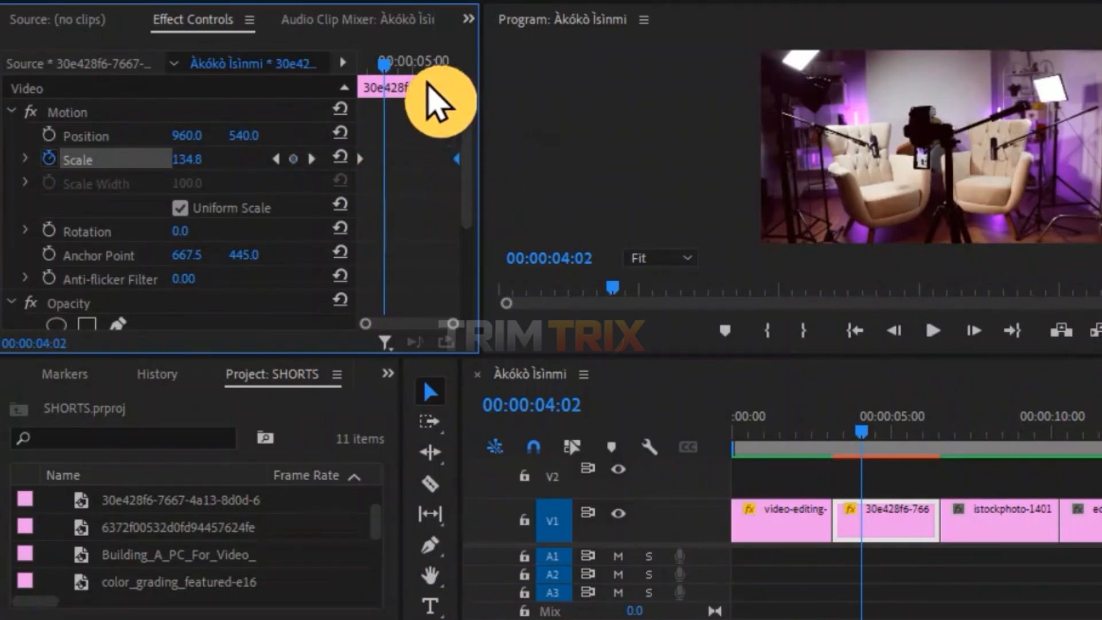
# Scrub and play back the second clip to review its zoom animation.
pyautogui.click(357, 62)
pyautogui.moveTo(354, 62); pyautogui.dragTo(466, 141)
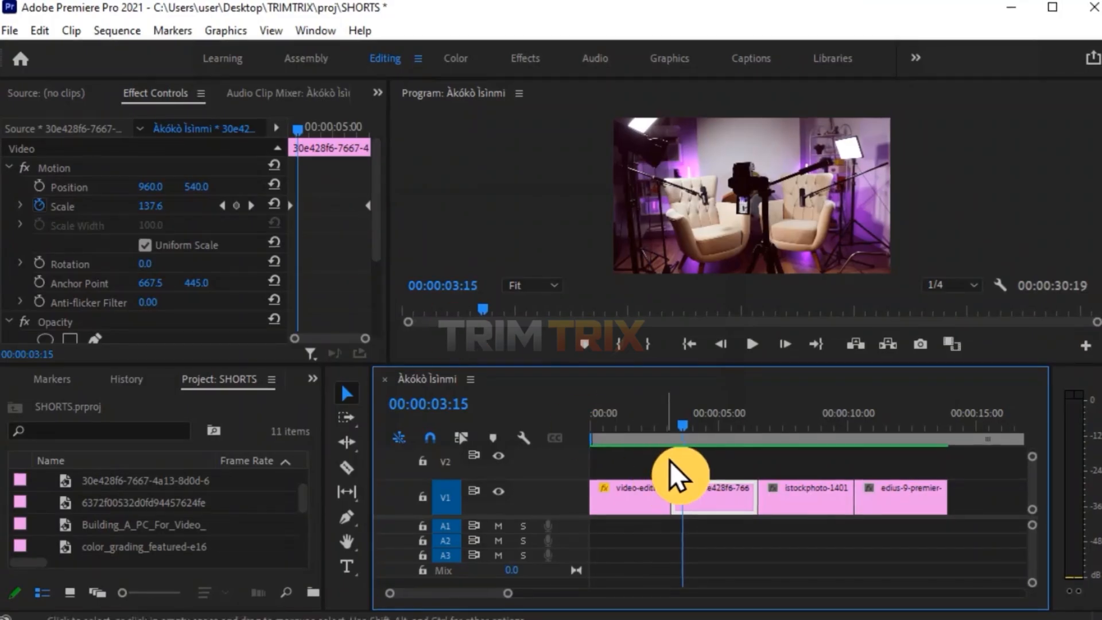
pyautogui.click(685, 465)
pyautogui.press('space')
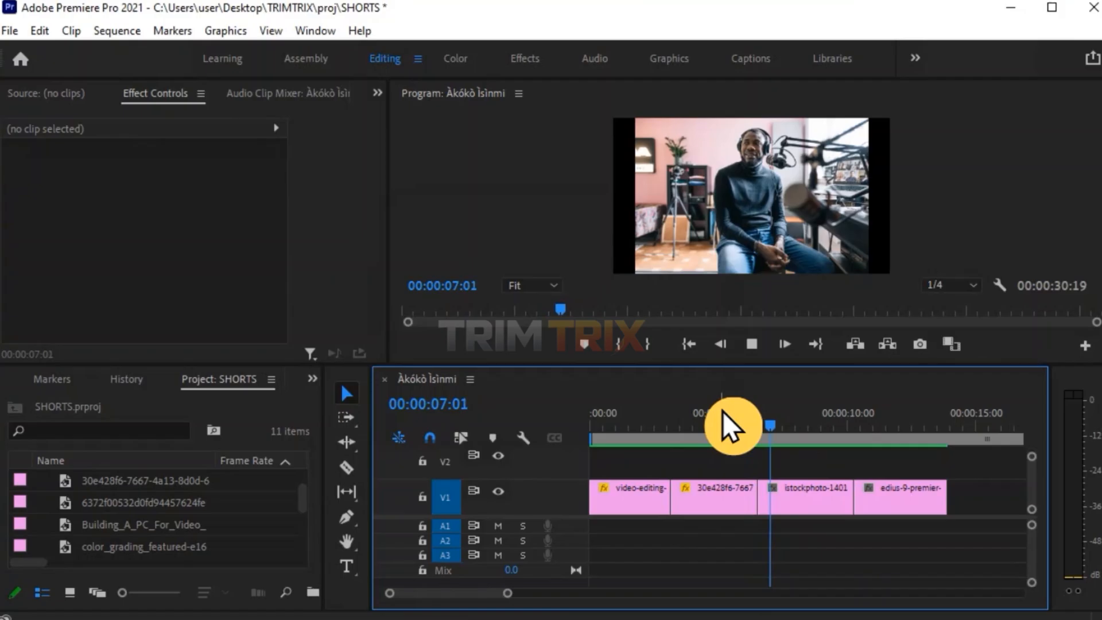
pyautogui.click(818, 412)
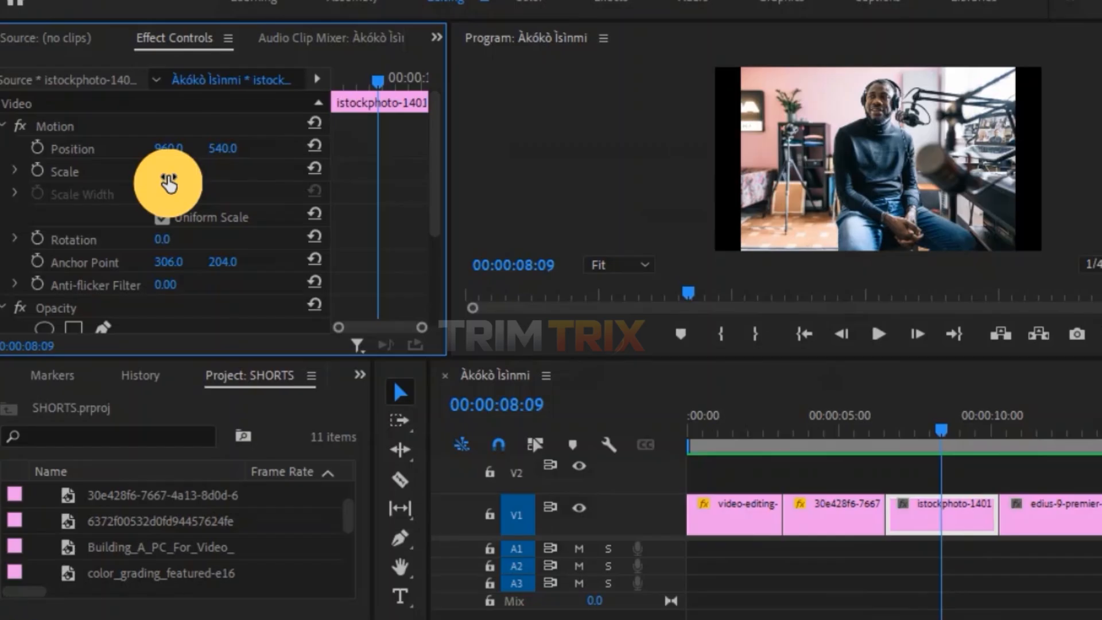
# Set the third clip's Scale to 130.
pyautogui.click(168, 182)
pyautogui.write('130')
pyautogui.press('Return')
# Set the third clip's Position Y to 393 and turn on Position keyframing.
pyautogui.click(184, 173)
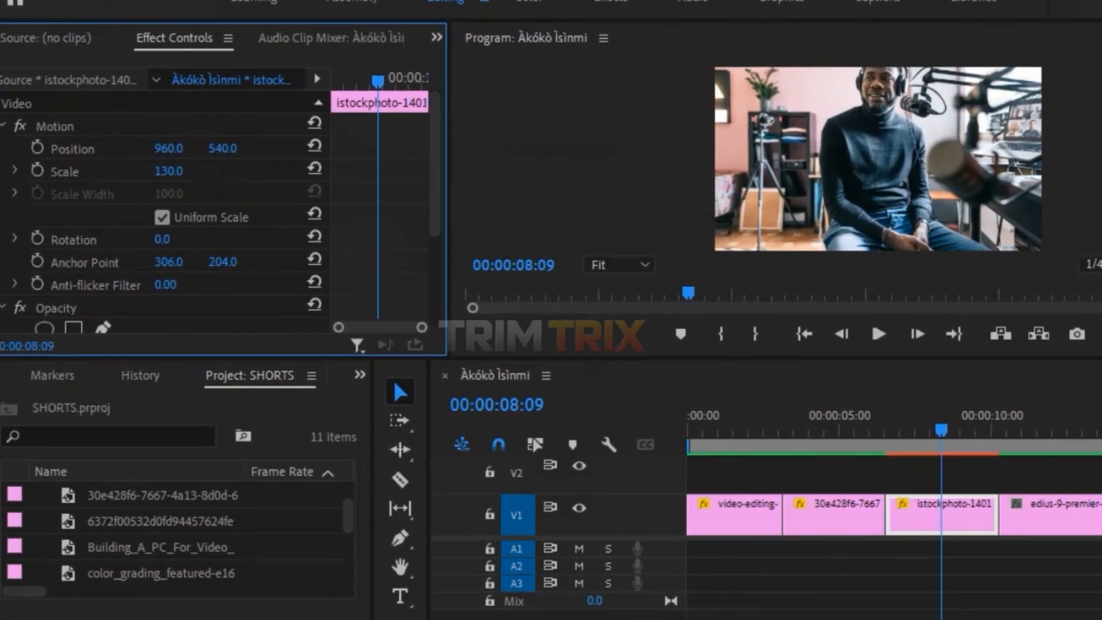
pyautogui.moveTo(223, 148); pyautogui.dragTo(314, 149)
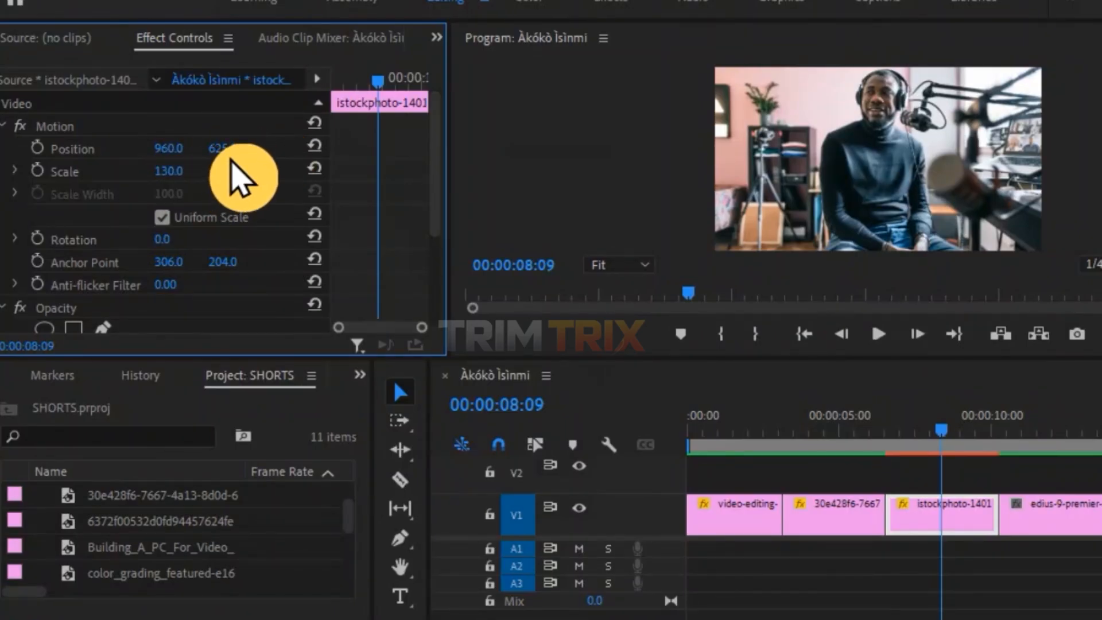
pyautogui.moveTo(229, 148); pyautogui.dragTo(75, 148)
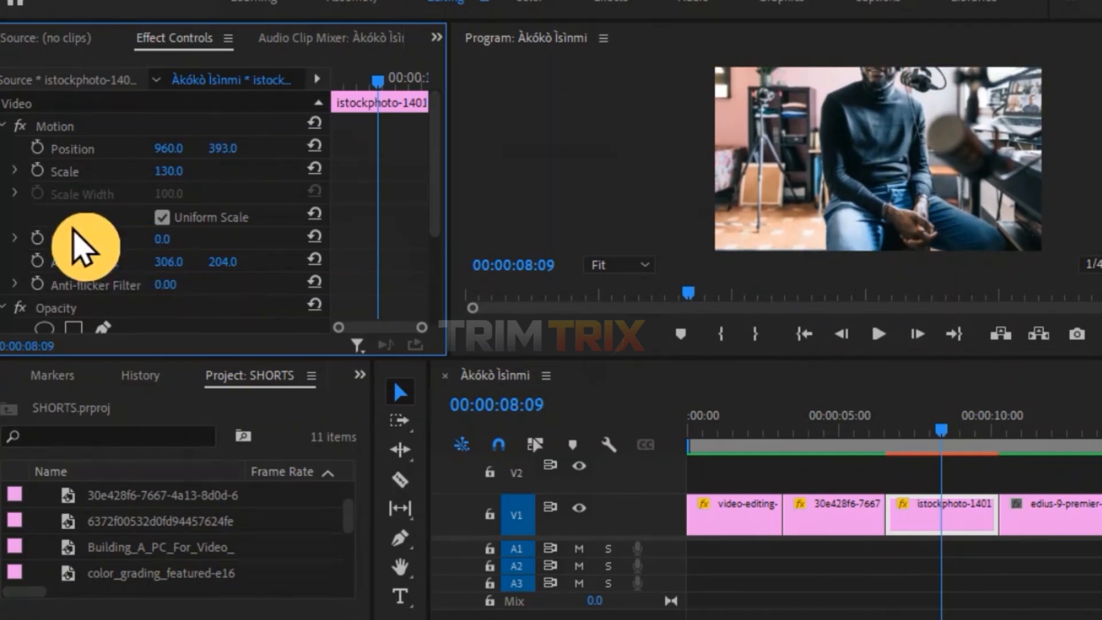
pyautogui.click(36, 147)
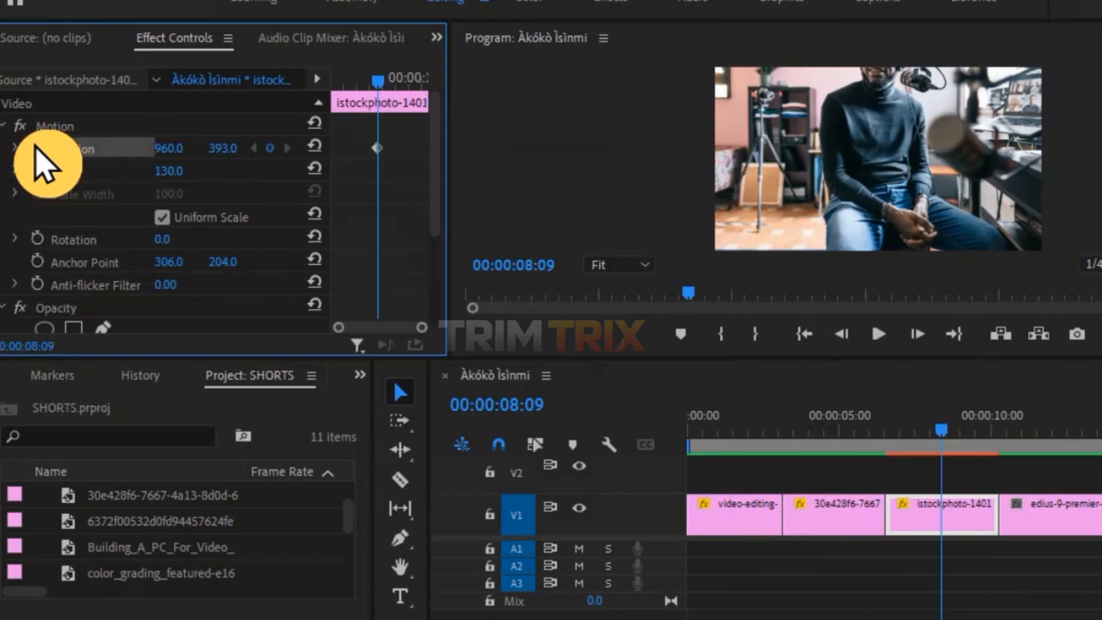
# Add a Position keyframe with Y at 665 on the third clip and delete the keyframe at the playhead.
pyautogui.moveTo(374, 152); pyautogui.dragTo(217, 180)
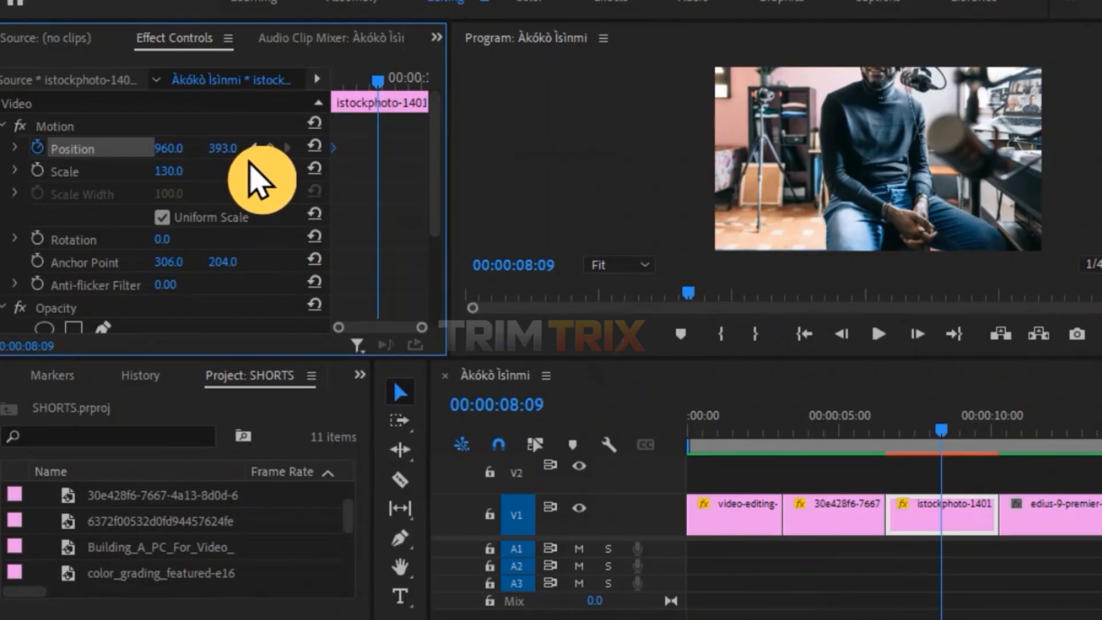
pyautogui.click(269, 148)
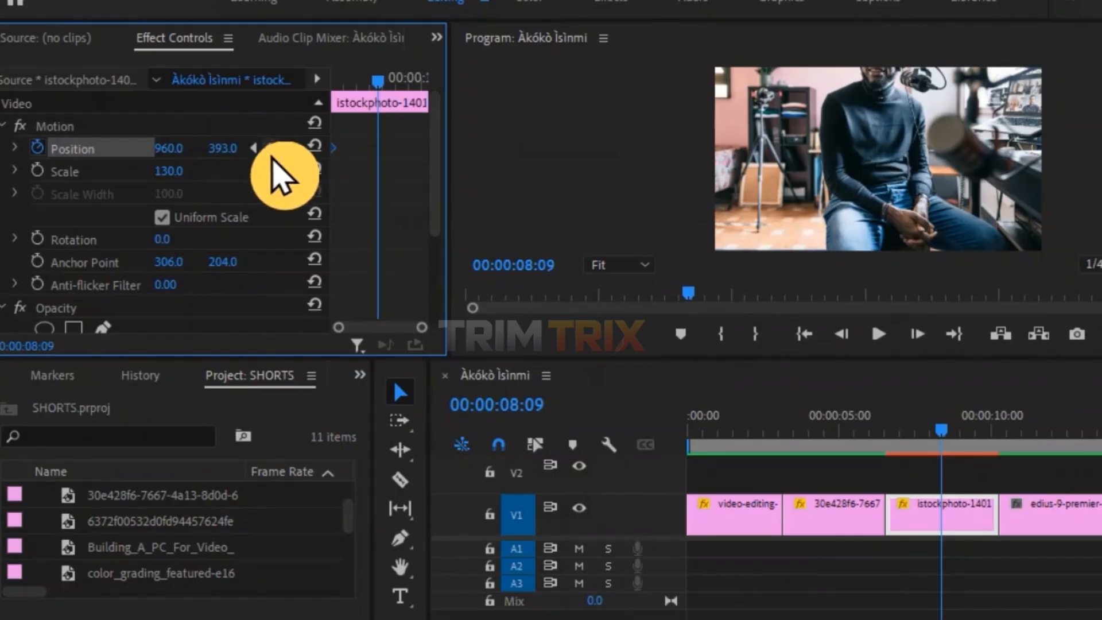
pyautogui.moveTo(223, 148); pyautogui.dragTo(378, 148)
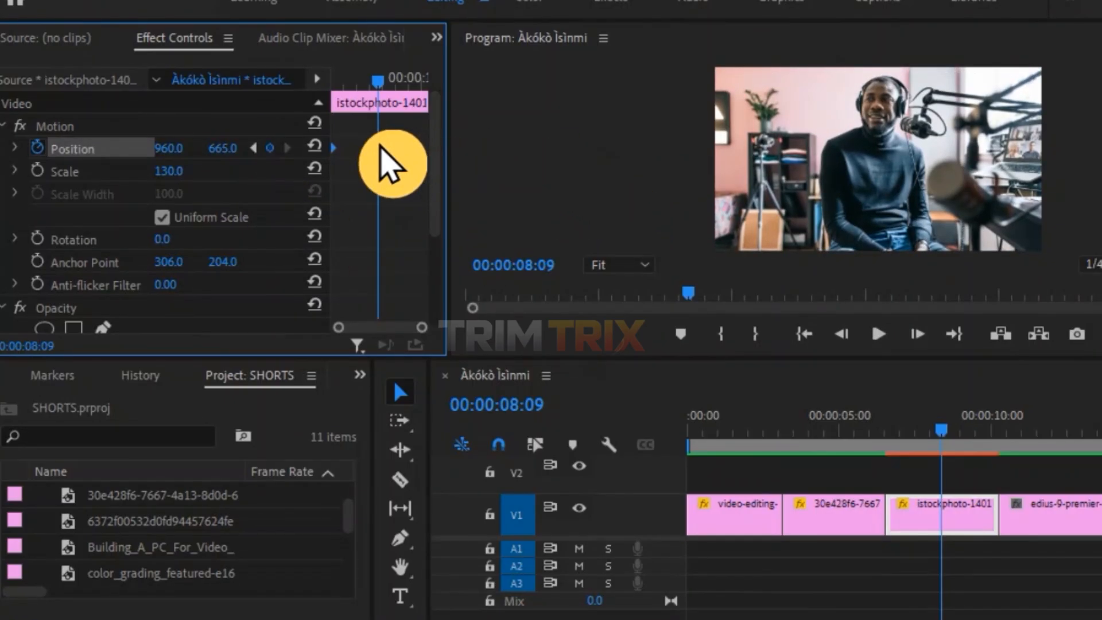
pyautogui.click(379, 147)
pyautogui.press('Delete')
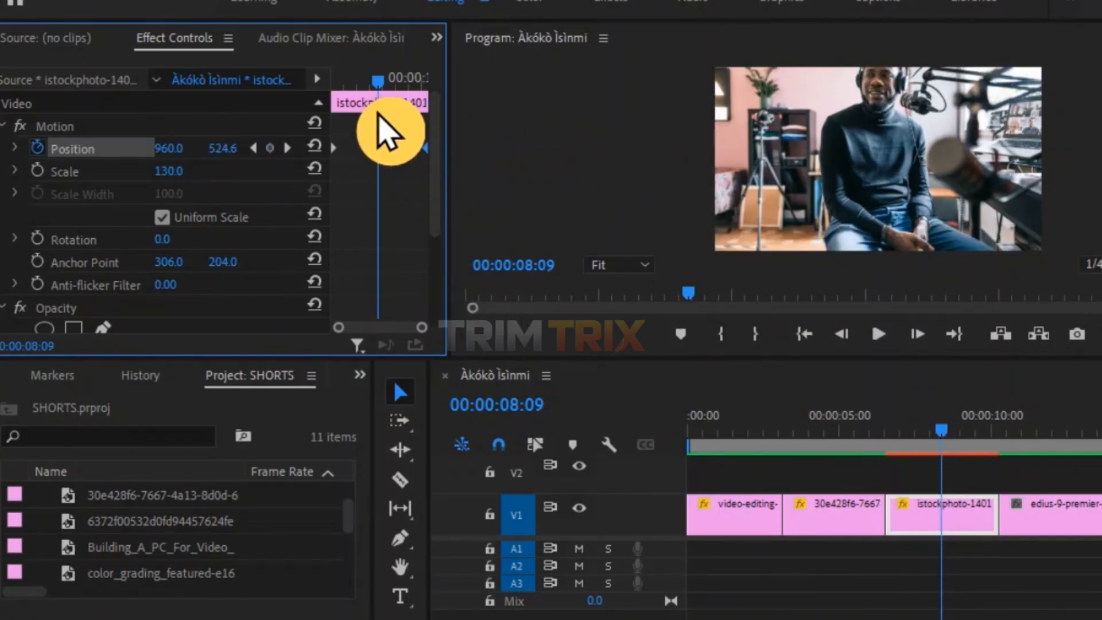
# Scrub and play back the third clip to review its pan animation.
pyautogui.moveTo(378, 78); pyautogui.dragTo(435, 162)
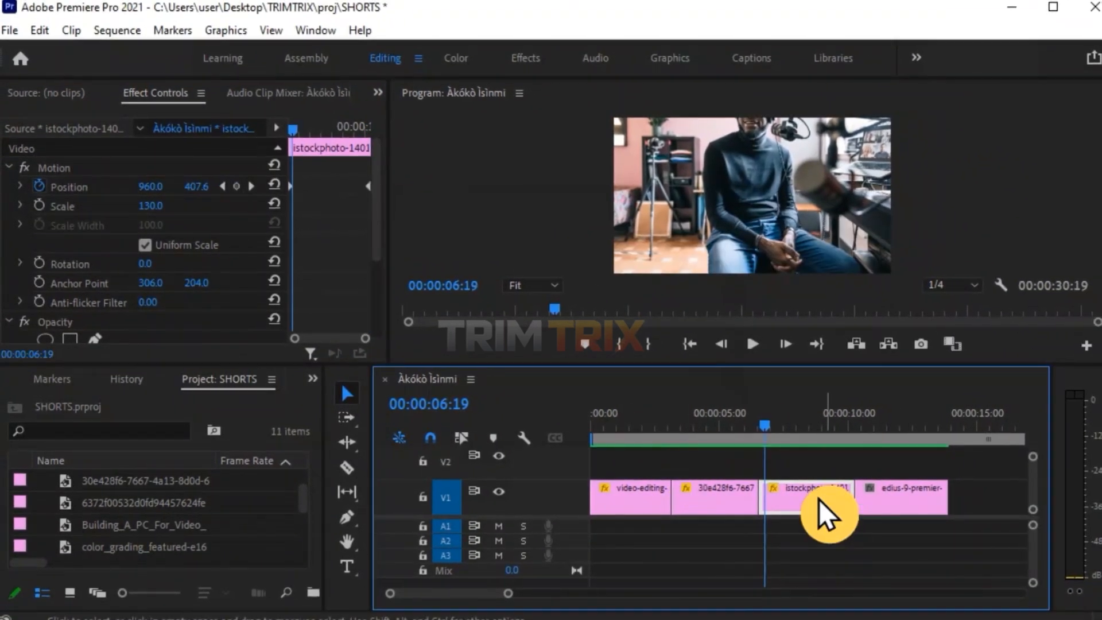
pyautogui.press('space')
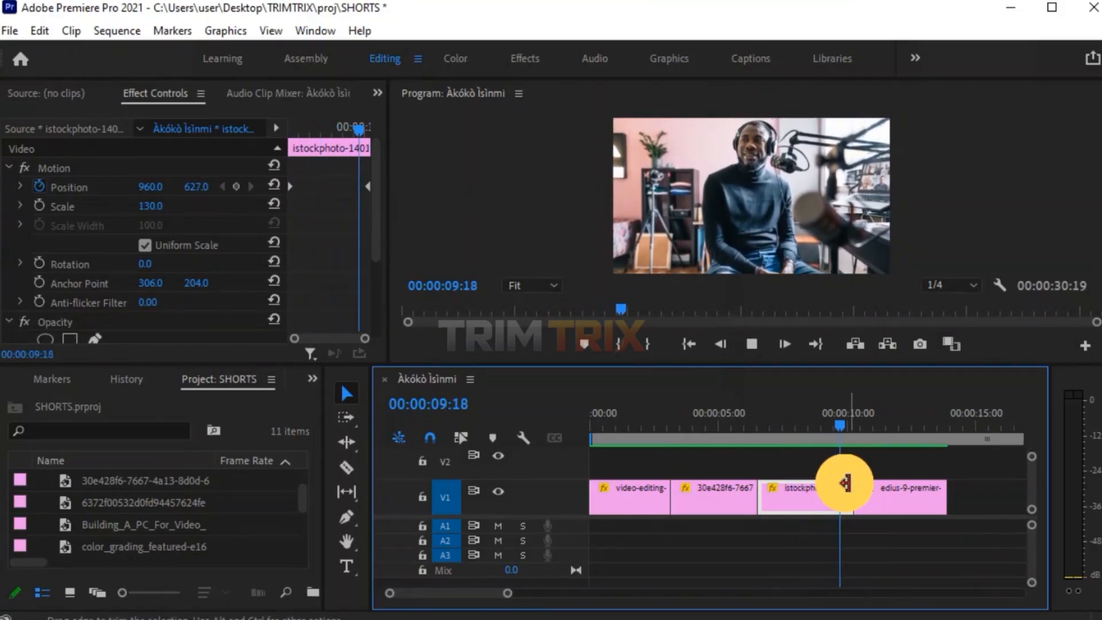
# Move to the fourth clip and set its Scale to 136.
pyautogui.click(889, 425)
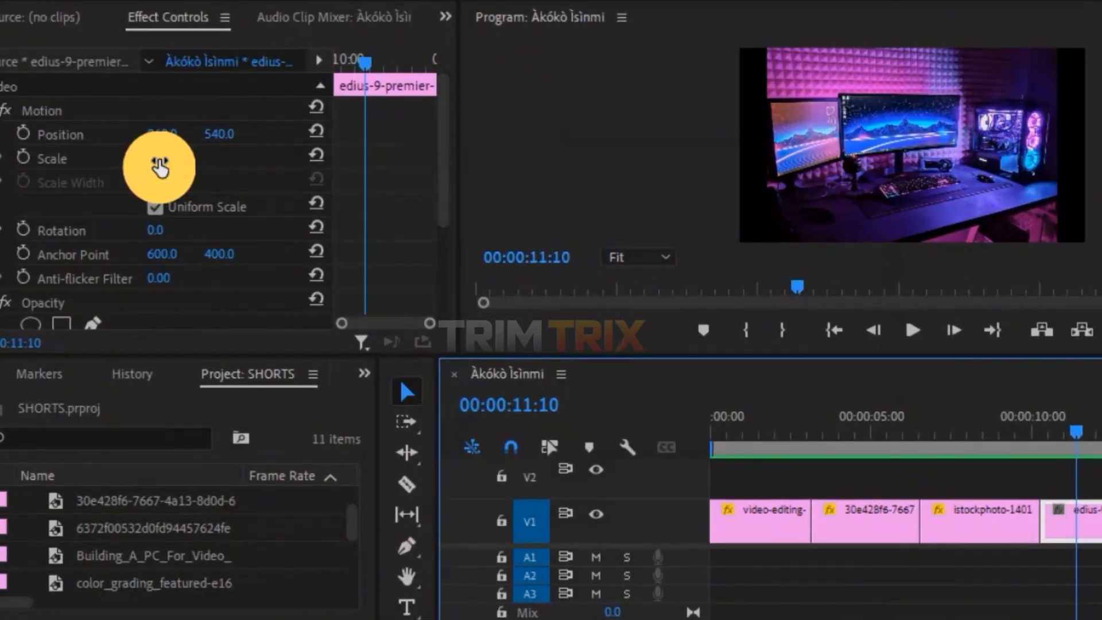
pyautogui.click(161, 160)
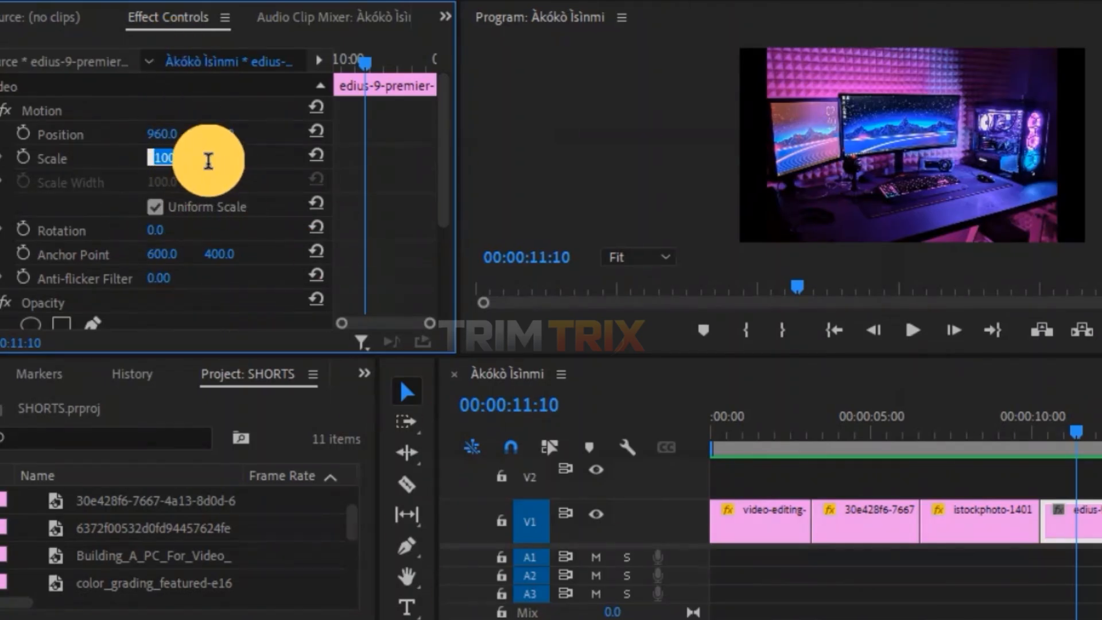
pyautogui.write('13')
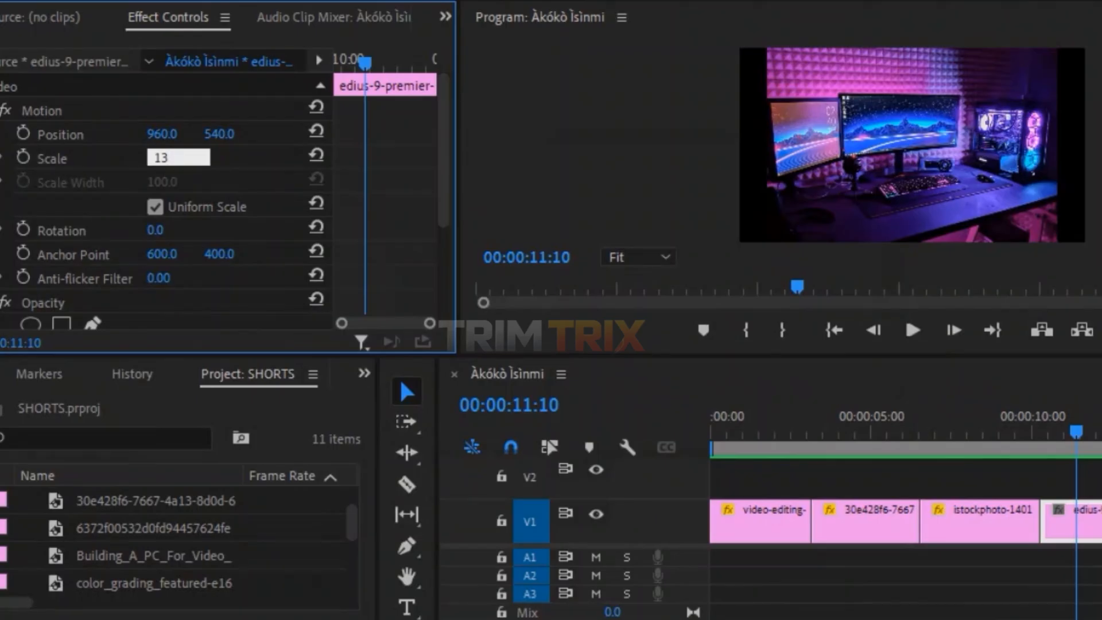
pyautogui.write('6')
pyautogui.press('Return')
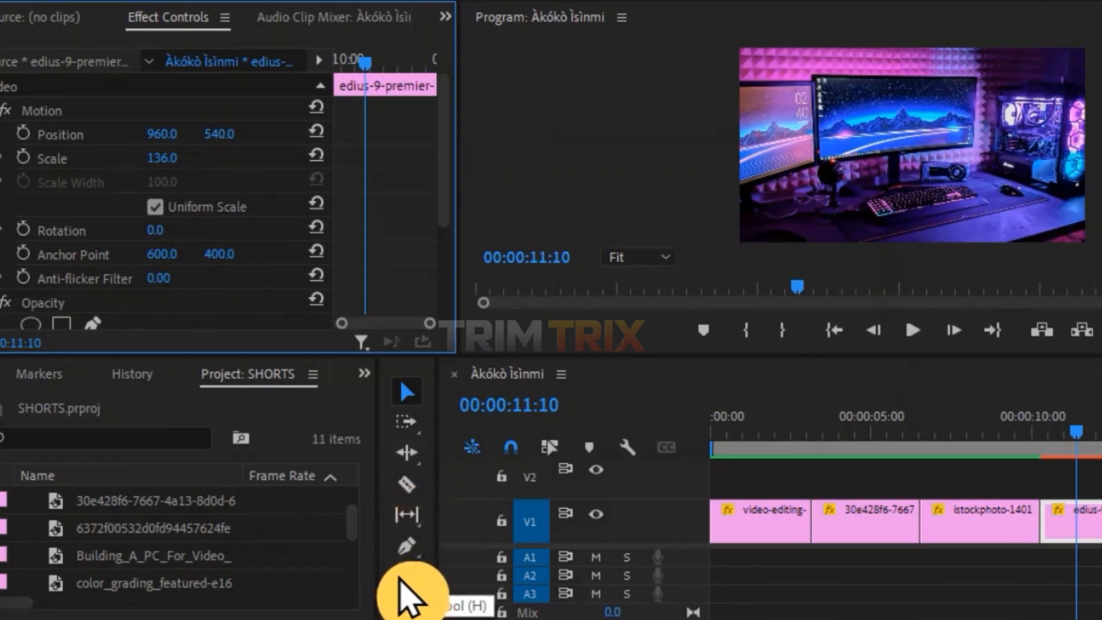
# Set the fourth clip's Position X to 825 and turn on Position keyframing.
pyautogui.moveTo(172, 136); pyautogui.dragTo(242, 136)
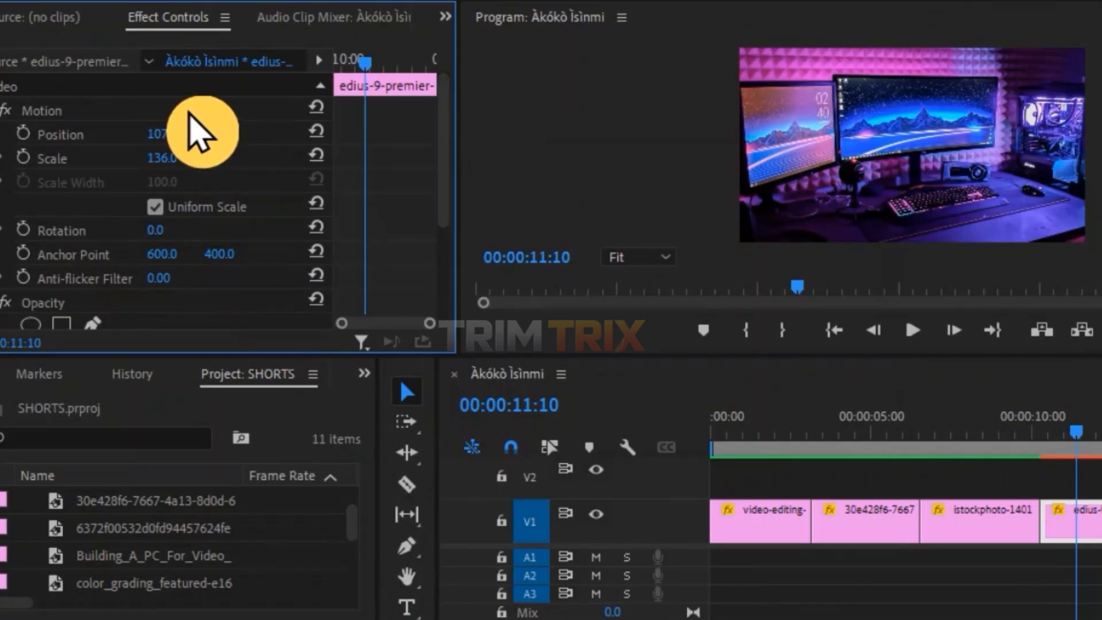
pyautogui.moveTo(174, 142)
pyautogui.mouseDown()
pyautogui.moveTo(12, 142)
pyautogui.moveTo(30, 142)
pyautogui.mouseUp()
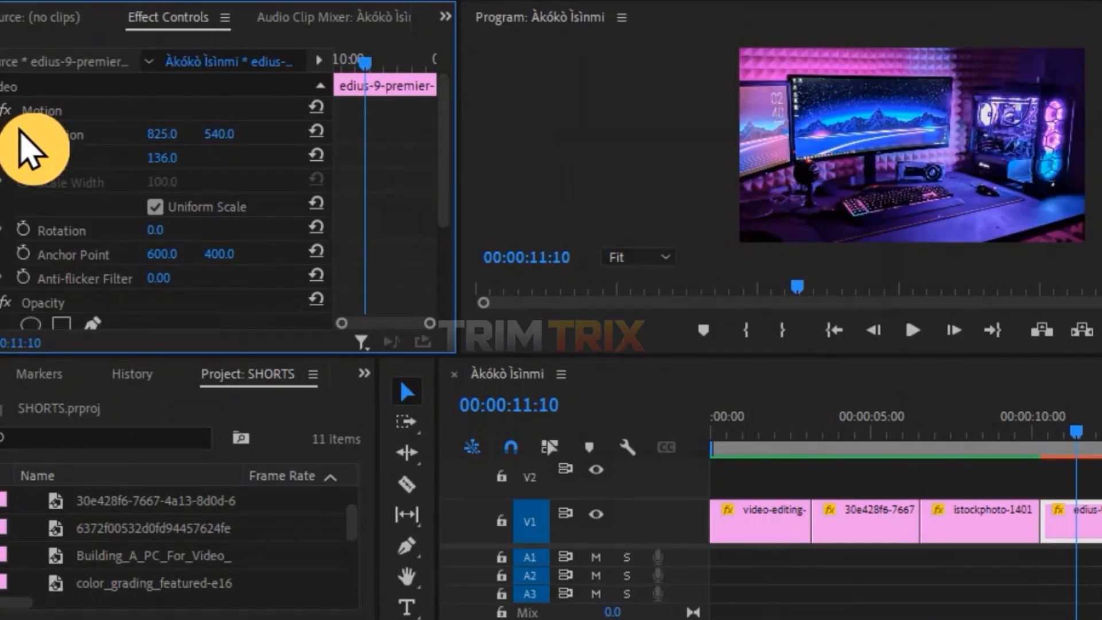
pyautogui.click(22, 133)
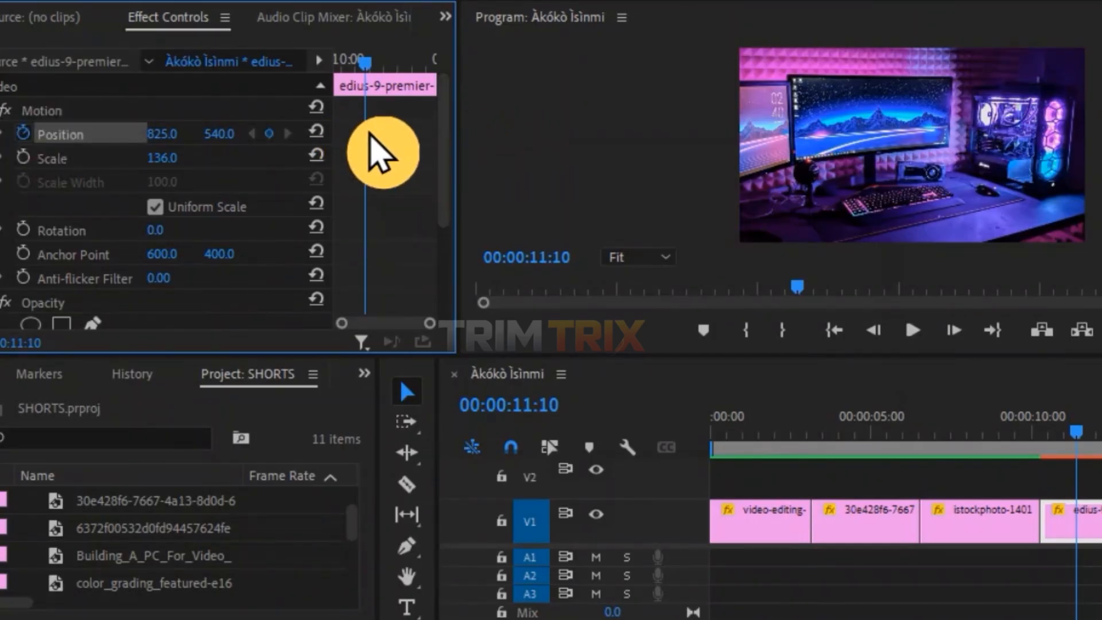
# Add a Position keyframe with X at 1101 and move it toward the fourth clip's end.
pyautogui.click(274, 136)
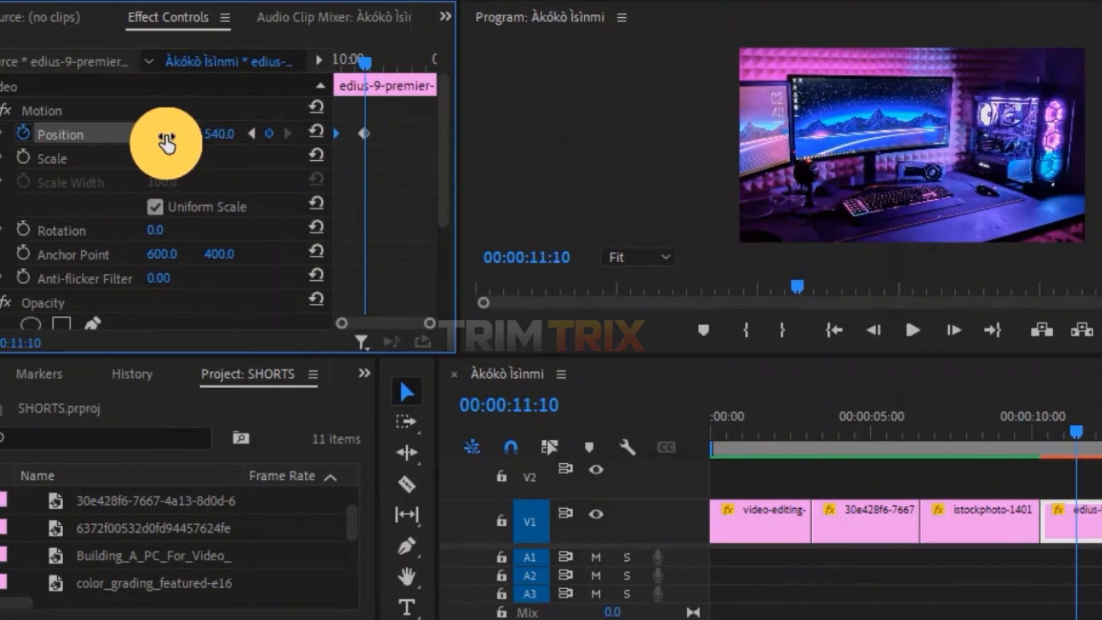
pyautogui.moveTo(162, 134); pyautogui.dragTo(240, 134)
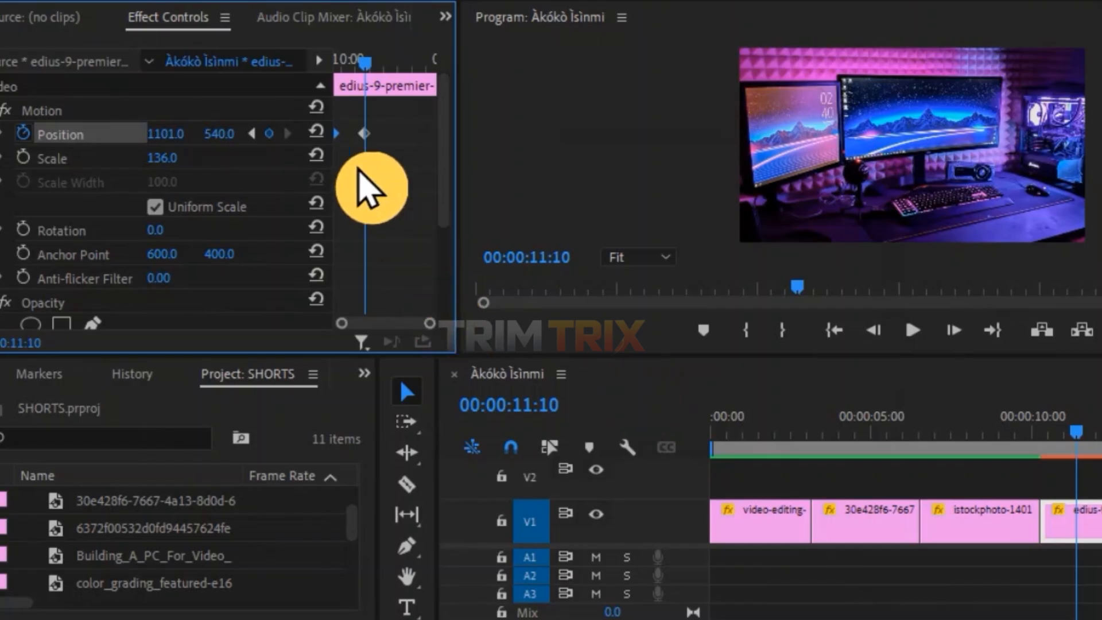
pyautogui.moveTo(365, 132); pyautogui.dragTo(612, 154)
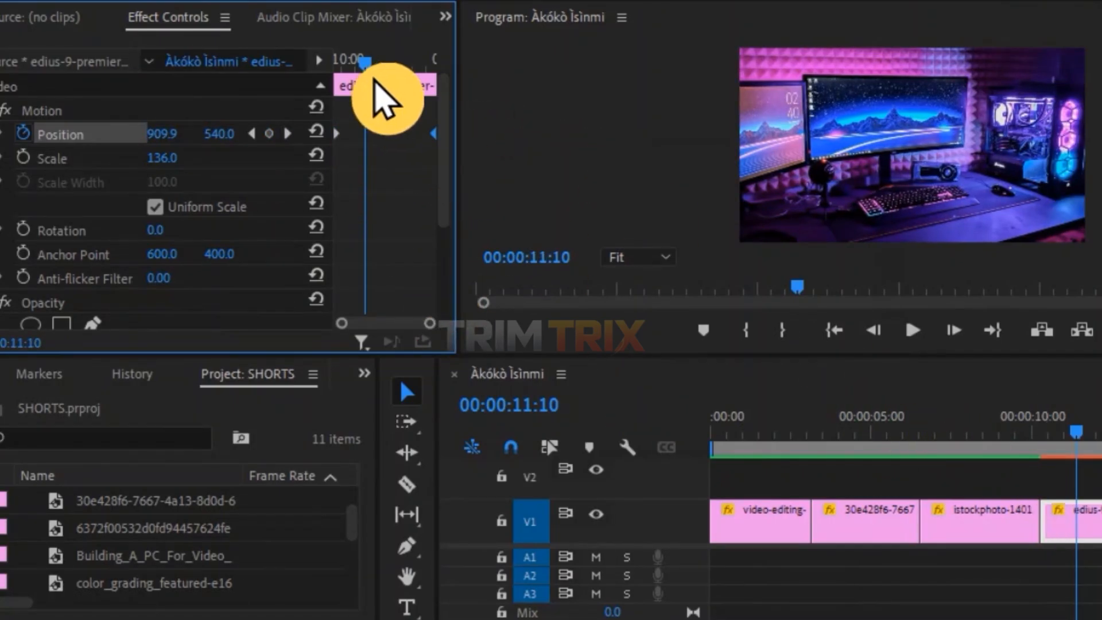
# Scrub and play the sequence from the start to review all the clip animations.
pyautogui.moveTo(363, 66); pyautogui.dragTo(434, 160)
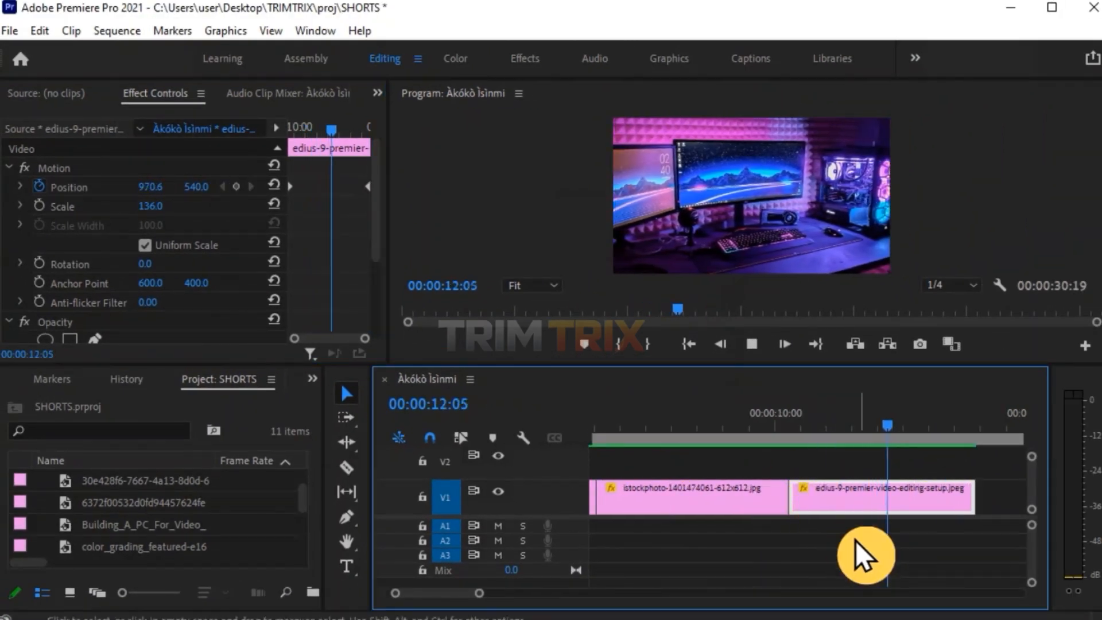
pyautogui.moveTo(941, 427); pyautogui.dragTo(921, 429)
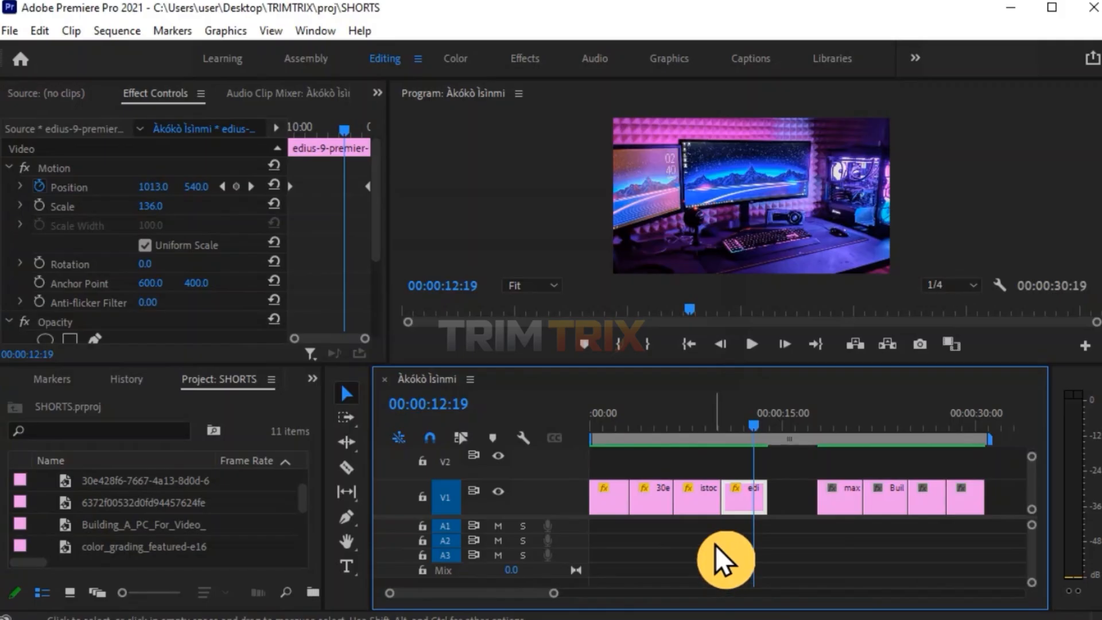
pyautogui.click(608, 428)
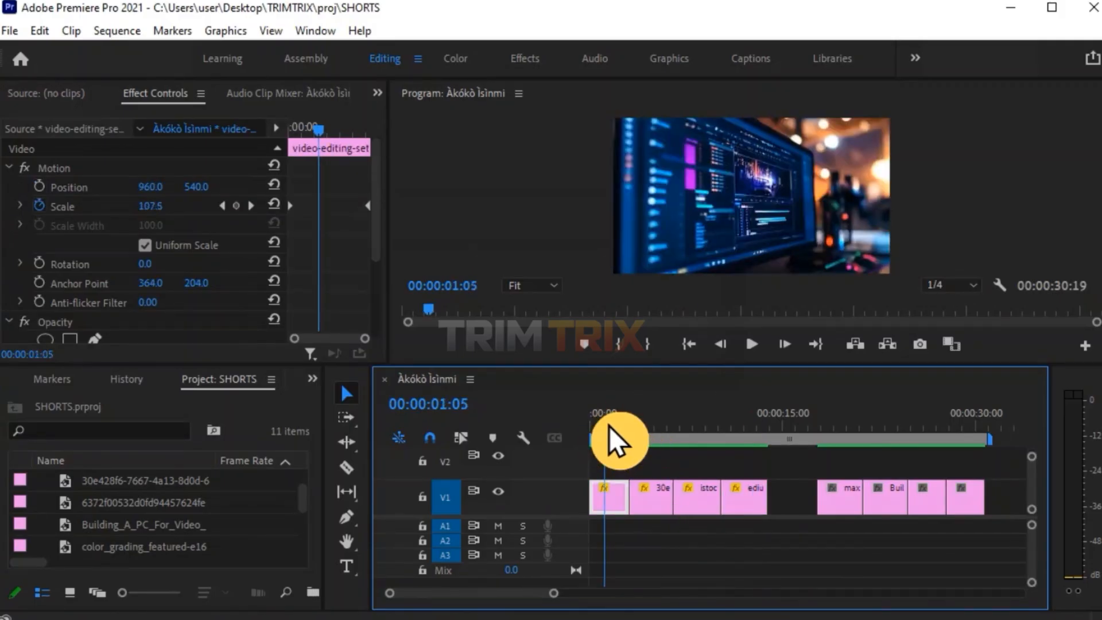
pyautogui.press('Home')
pyautogui.press('space')
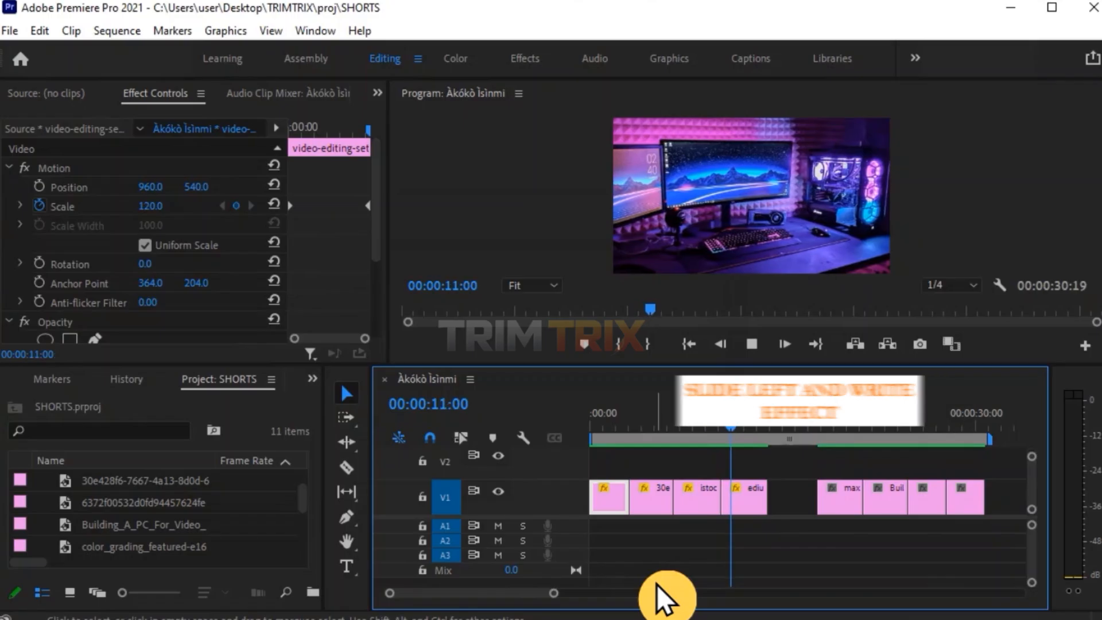
pyautogui.click(605, 437)
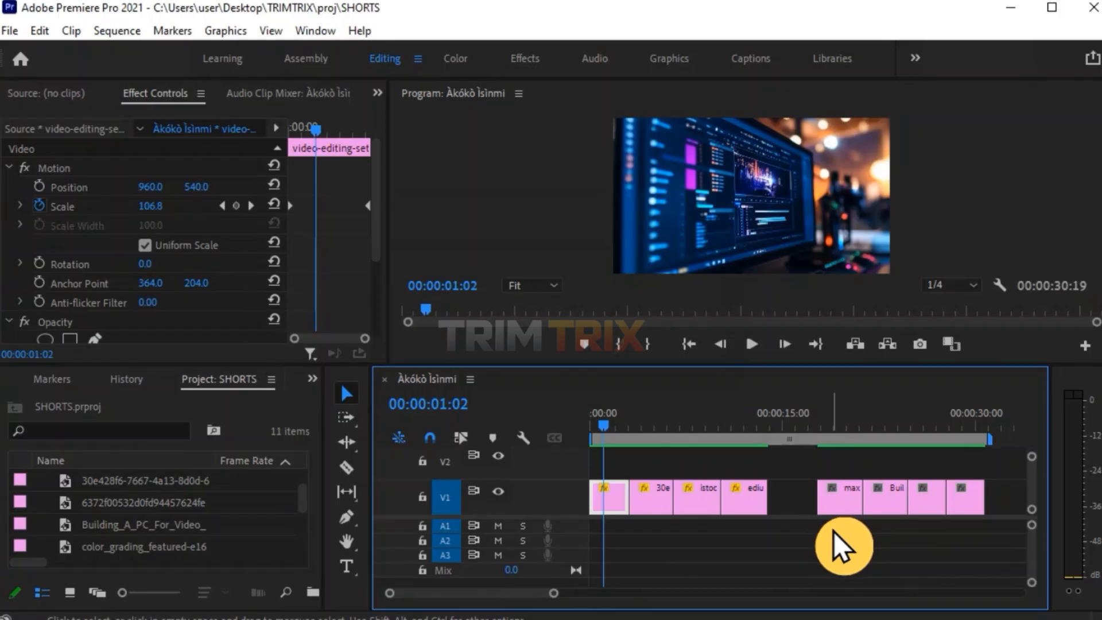
# Save the first clip's Motion effect as a preset named ZOOM IN EFFECTS.
pyautogui.click(614, 508)
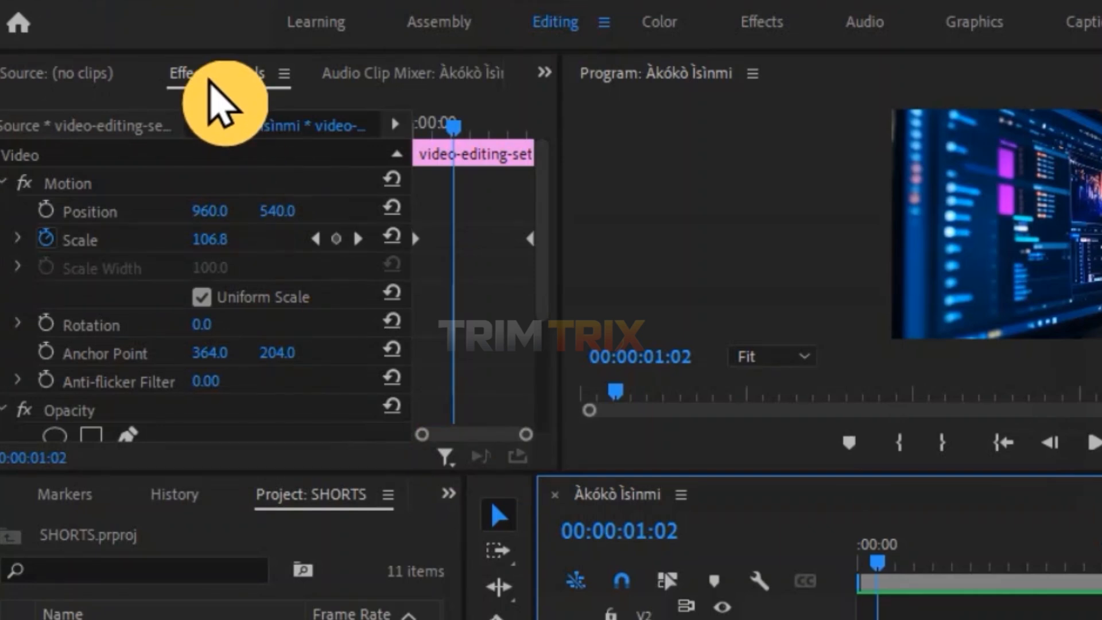
pyautogui.click(139, 183)
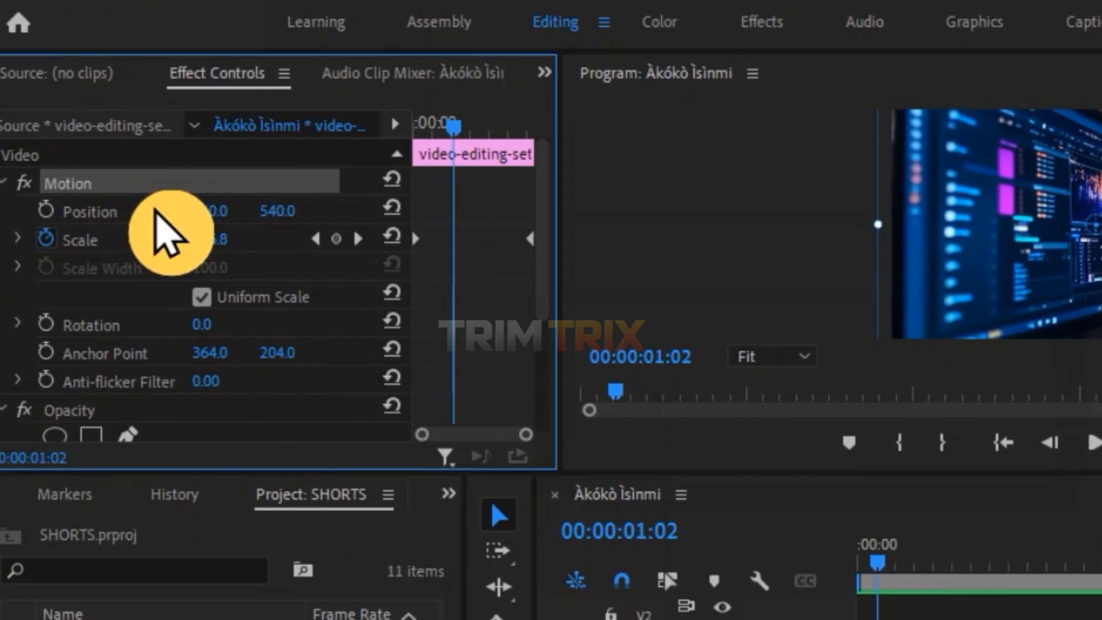
pyautogui.hotkey('shift', '3')
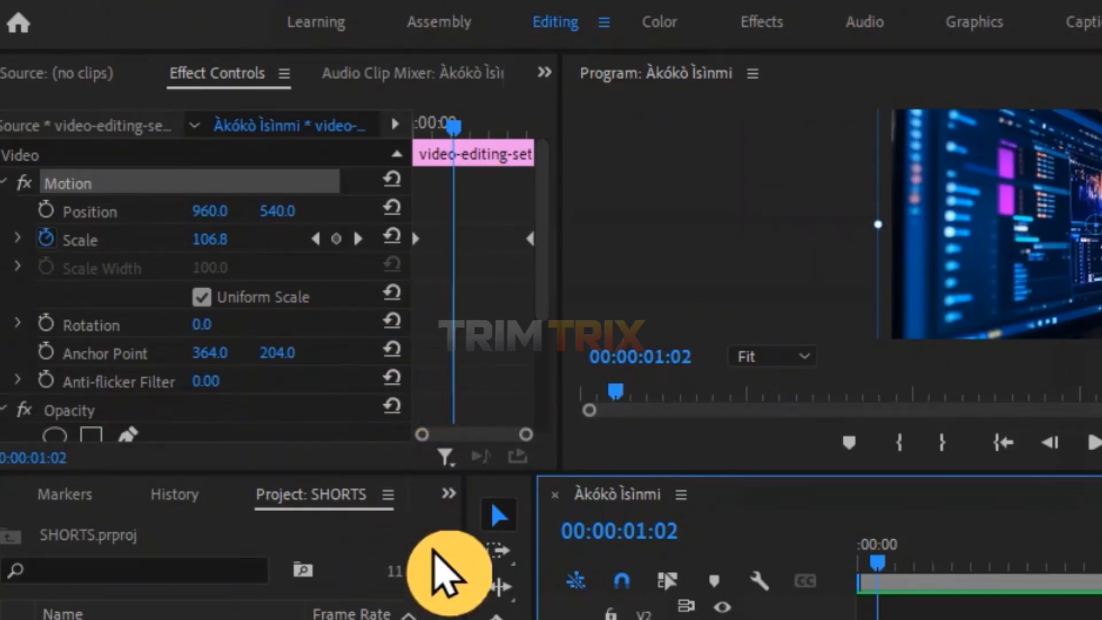
pyautogui.rightClick(119, 181)
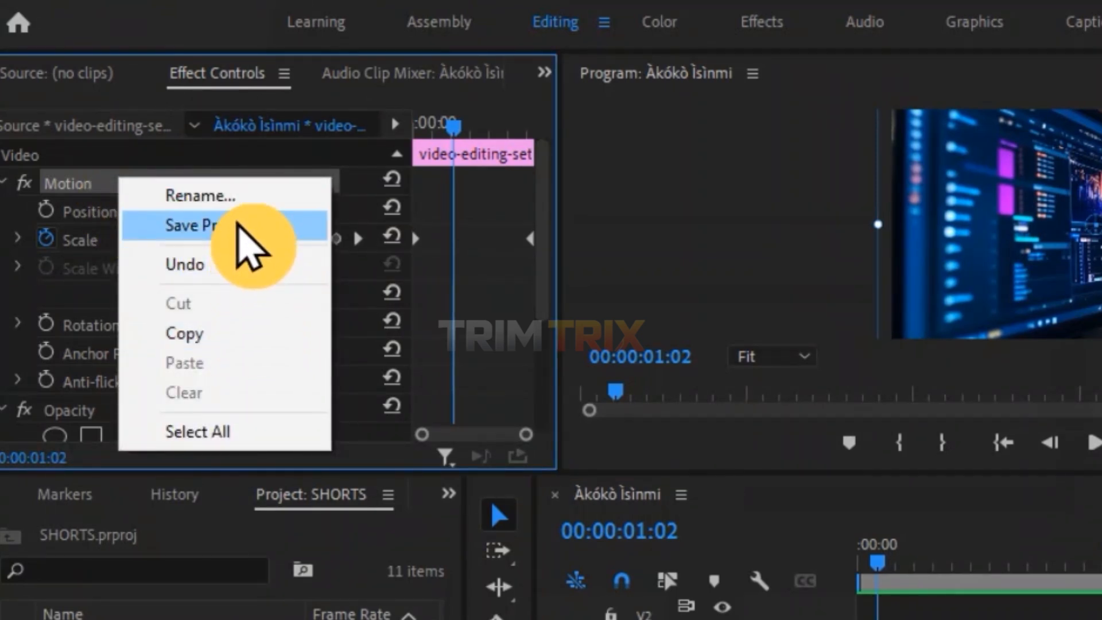
pyautogui.click(237, 225)
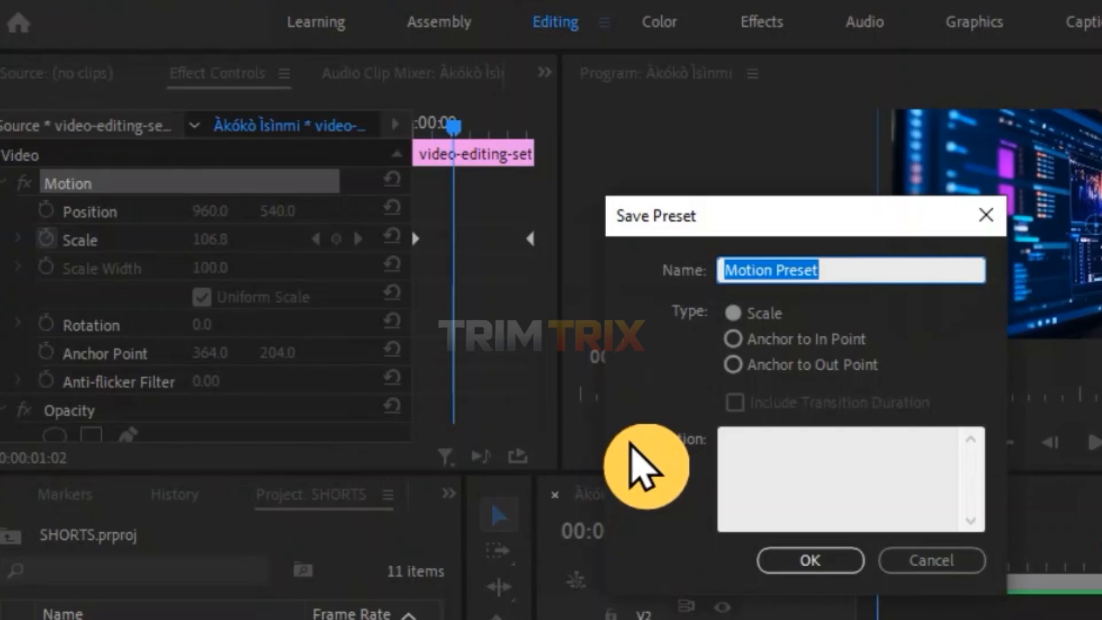
pyautogui.write('zoo')
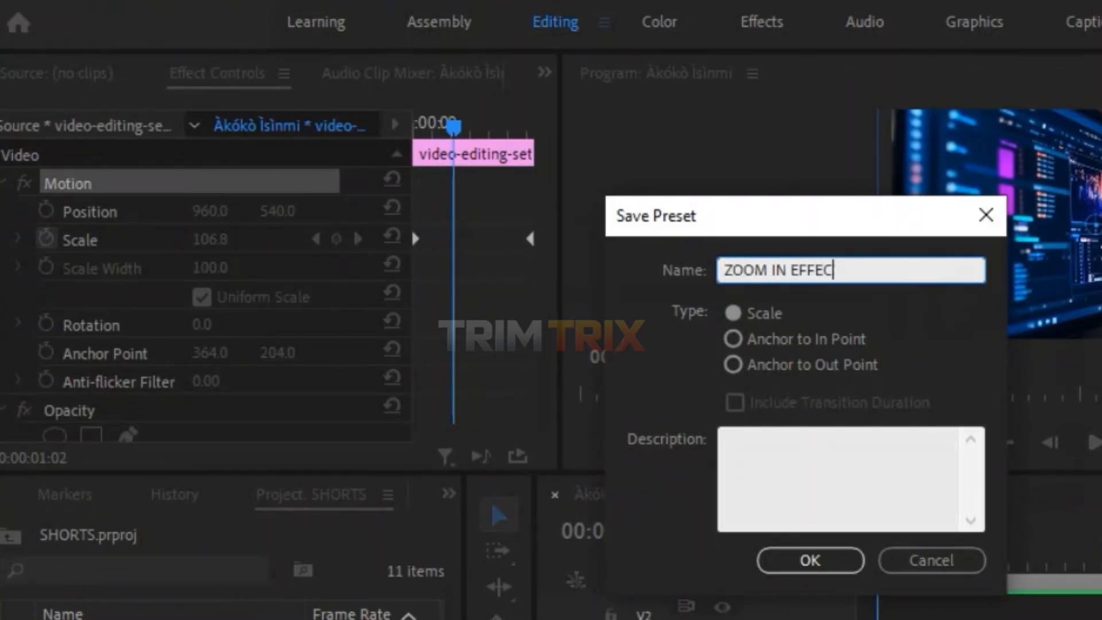
pyautogui.write('M IN EFFECTS')
pyautogui.click(826, 554)
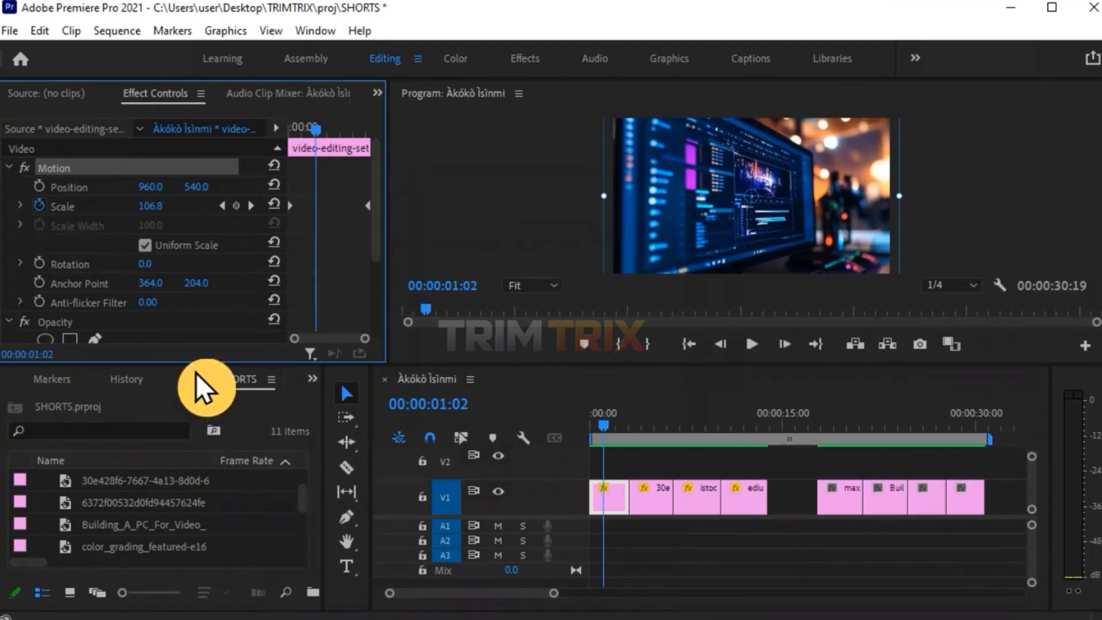
# Open the Effects panel's Presets folder and find the ZOOM IN EFFECTS preset.
pyautogui.click(294, 465)
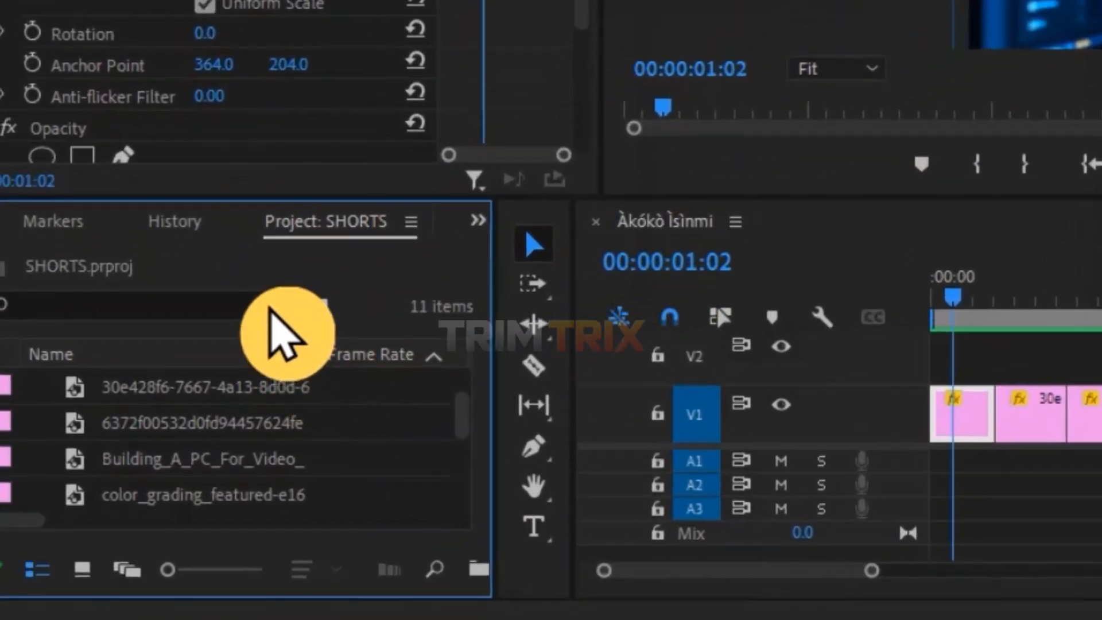
pyautogui.click(477, 221)
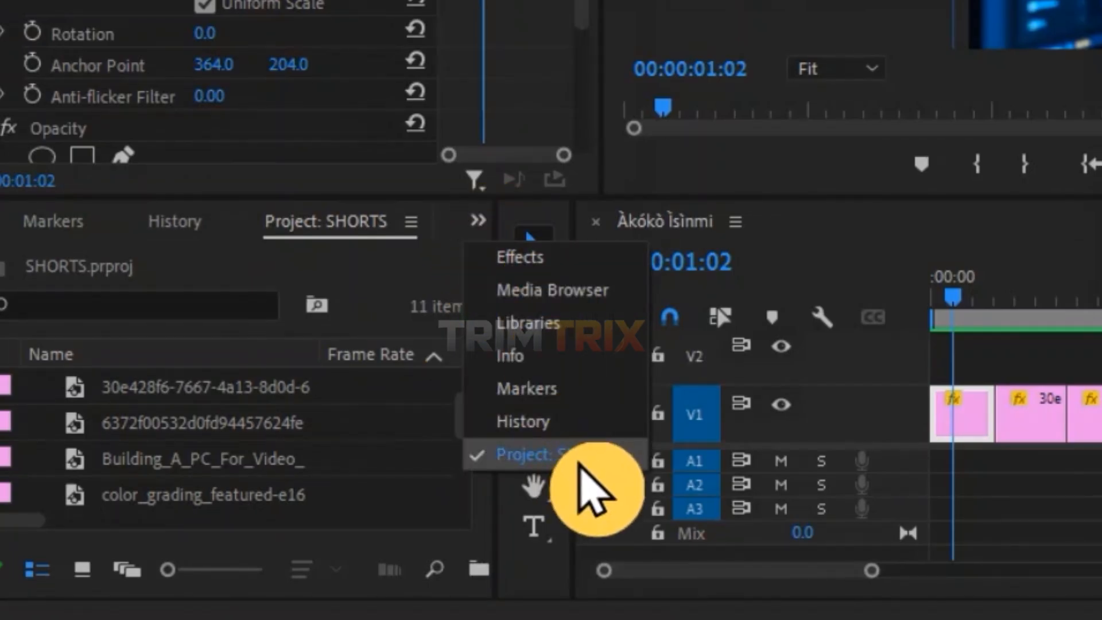
pyautogui.click(544, 261)
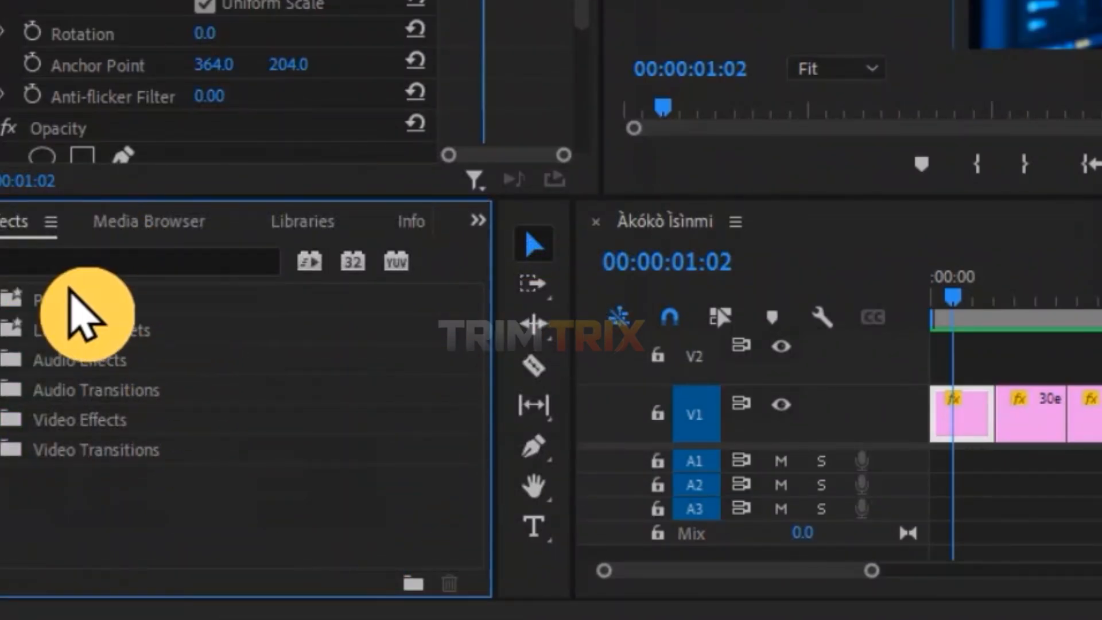
pyautogui.click(4, 302)
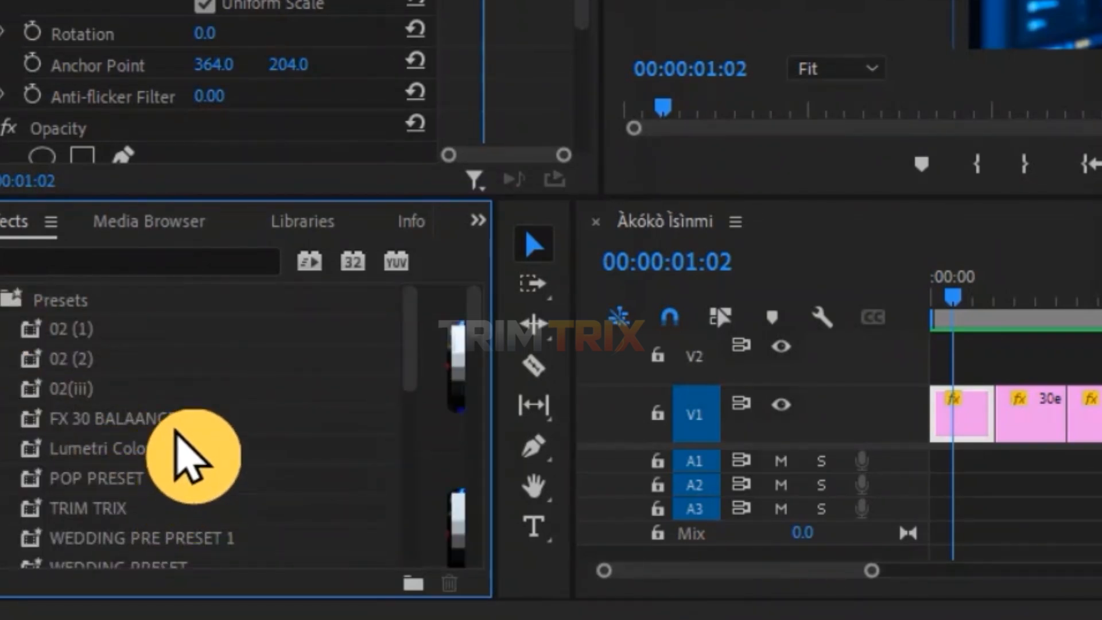
pyautogui.scroll(-3, 175, 432)
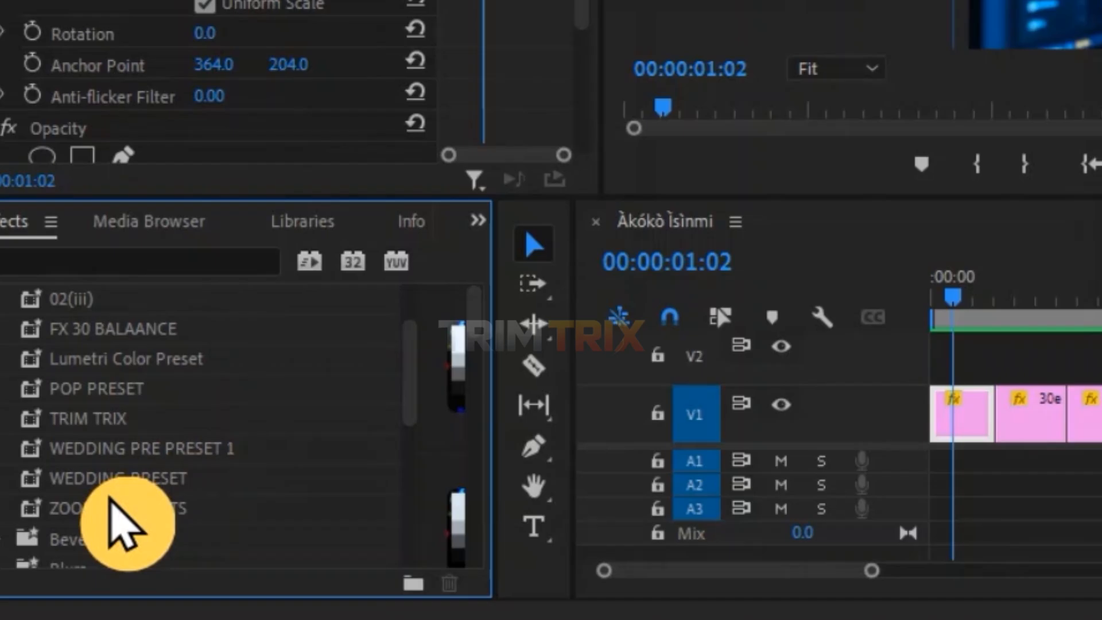
pyautogui.click(191, 503)
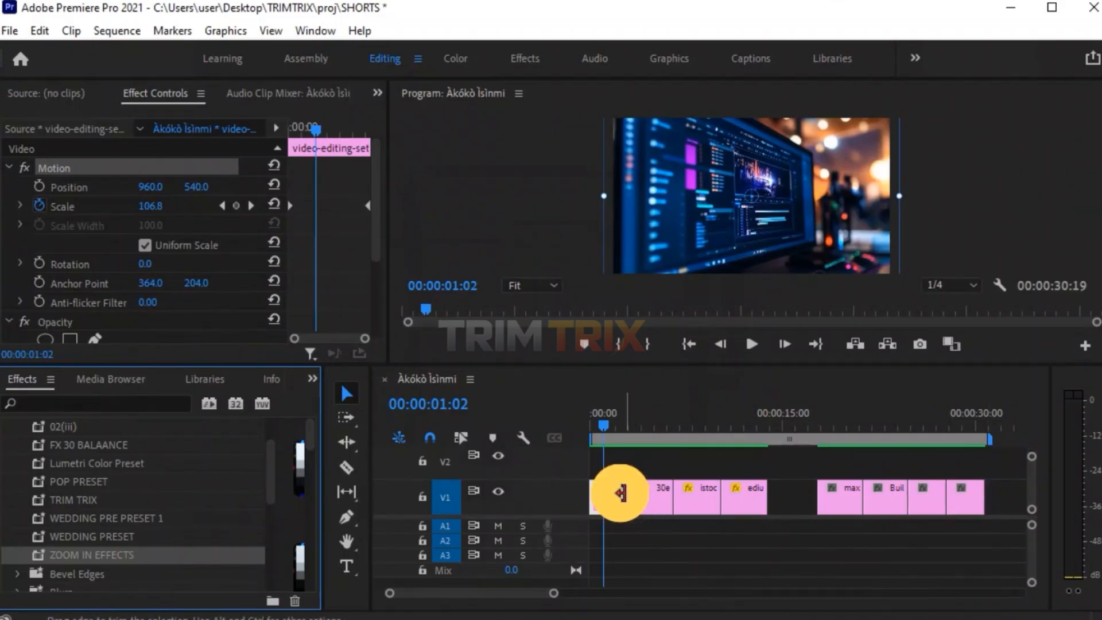
# Save the second clip's Motion effect as a preset named ZOOM OUT EFFECTS.
pyautogui.click(616, 426)
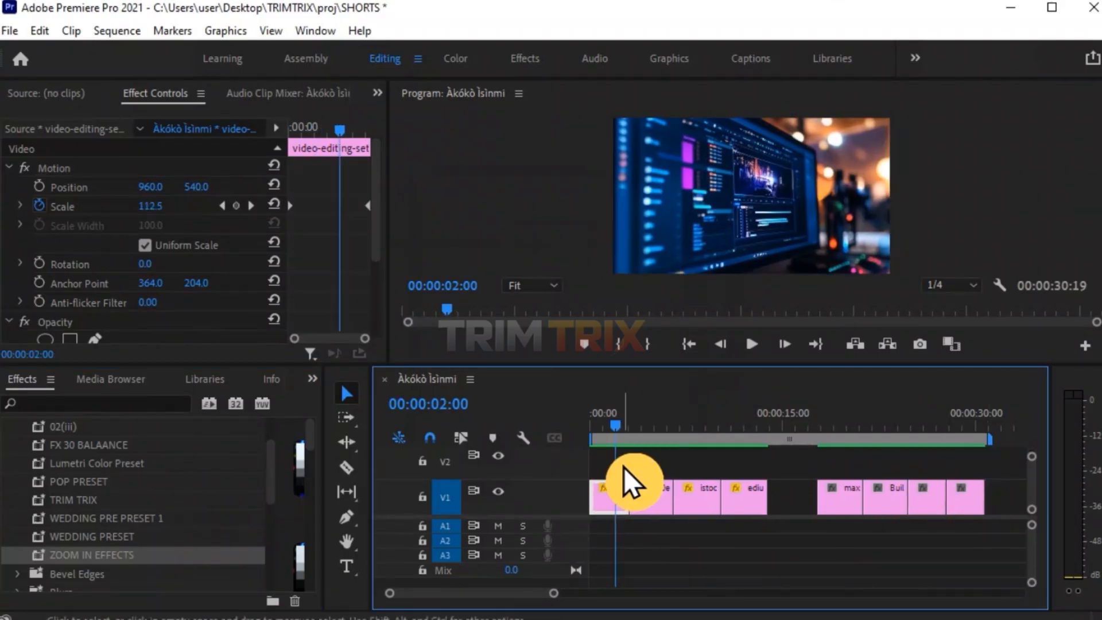
pyautogui.click(641, 425)
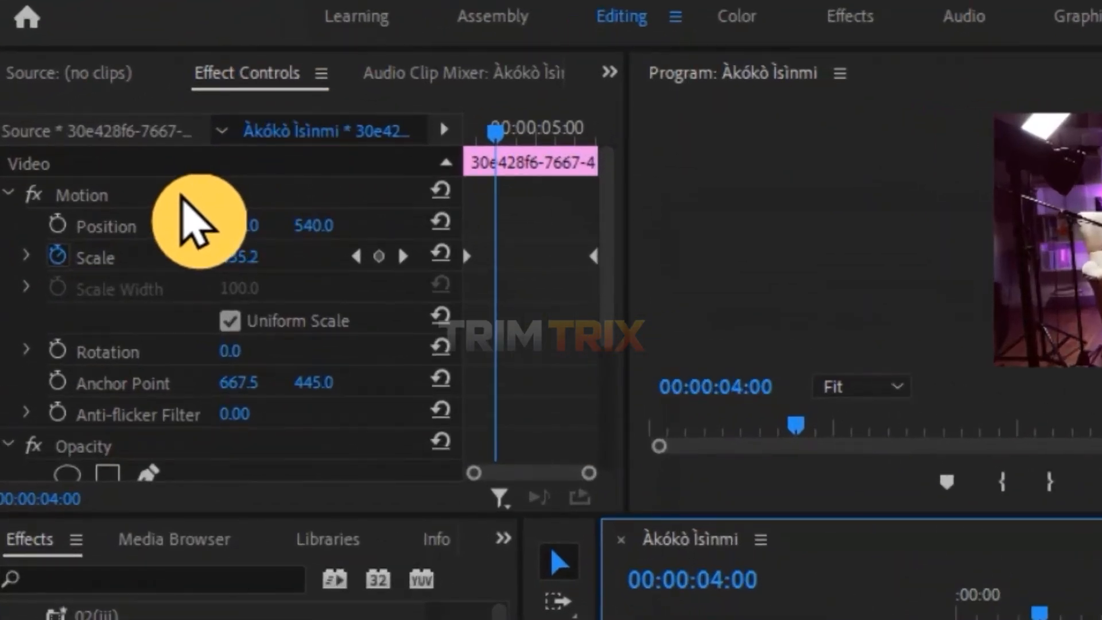
pyautogui.click(115, 167)
pyautogui.rightClick(183, 194)
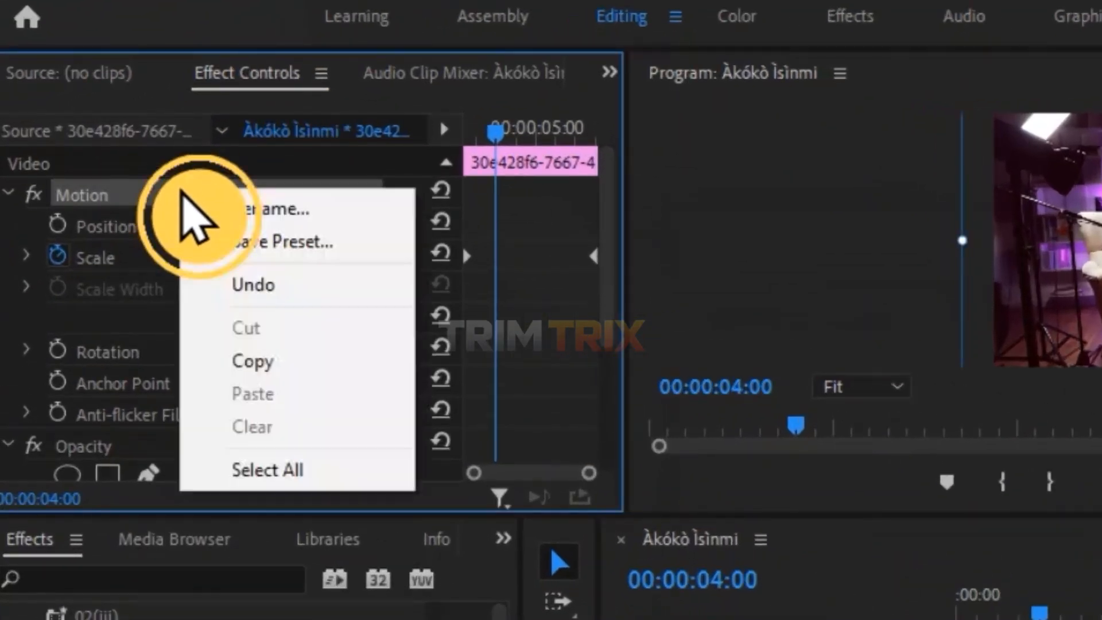
pyautogui.click(239, 243)
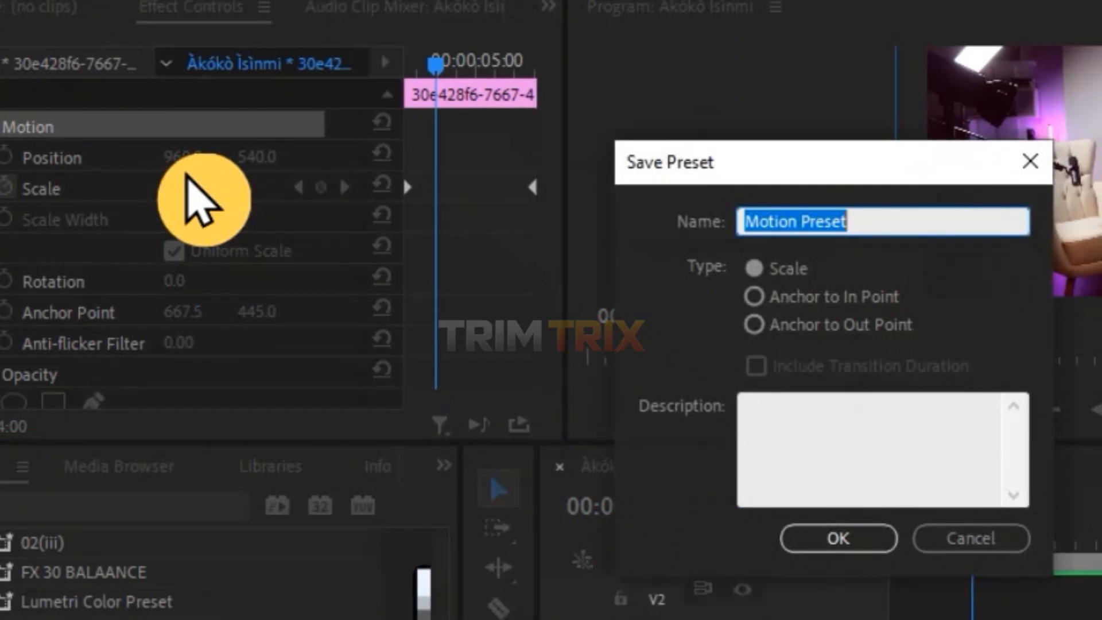
pyautogui.write('ZOOM OUT')
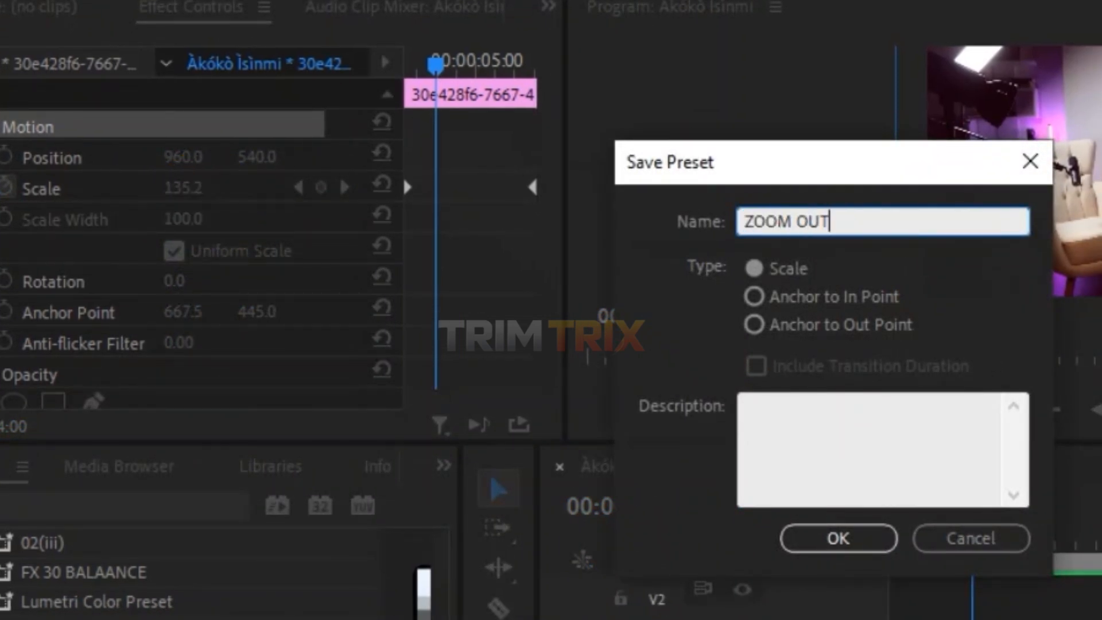
pyautogui.write(' EFFECTS')
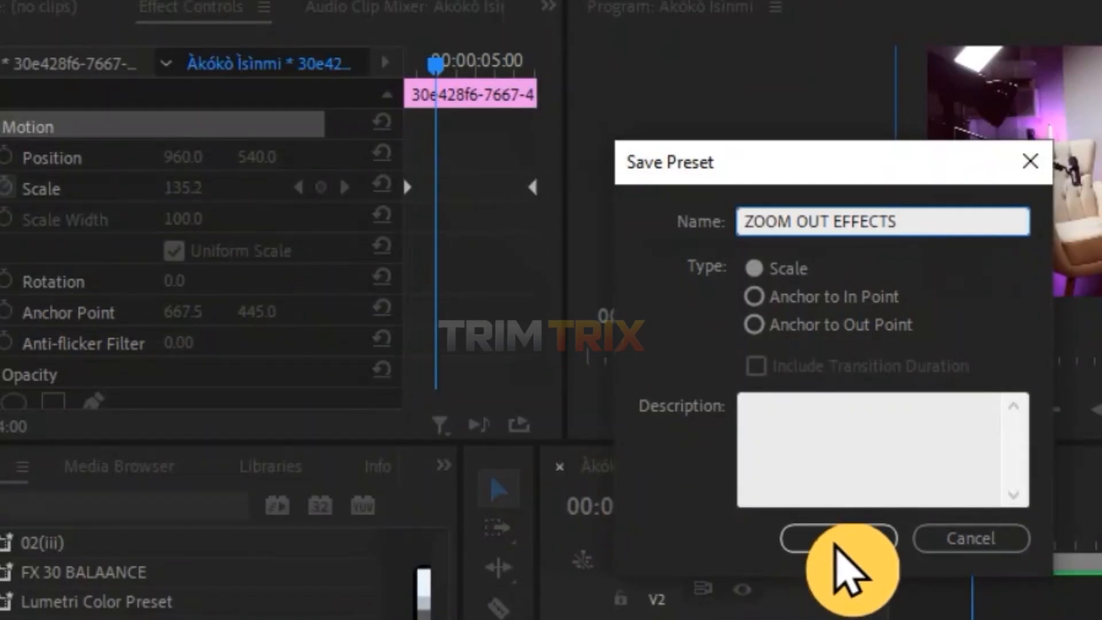
pyautogui.click(838, 539)
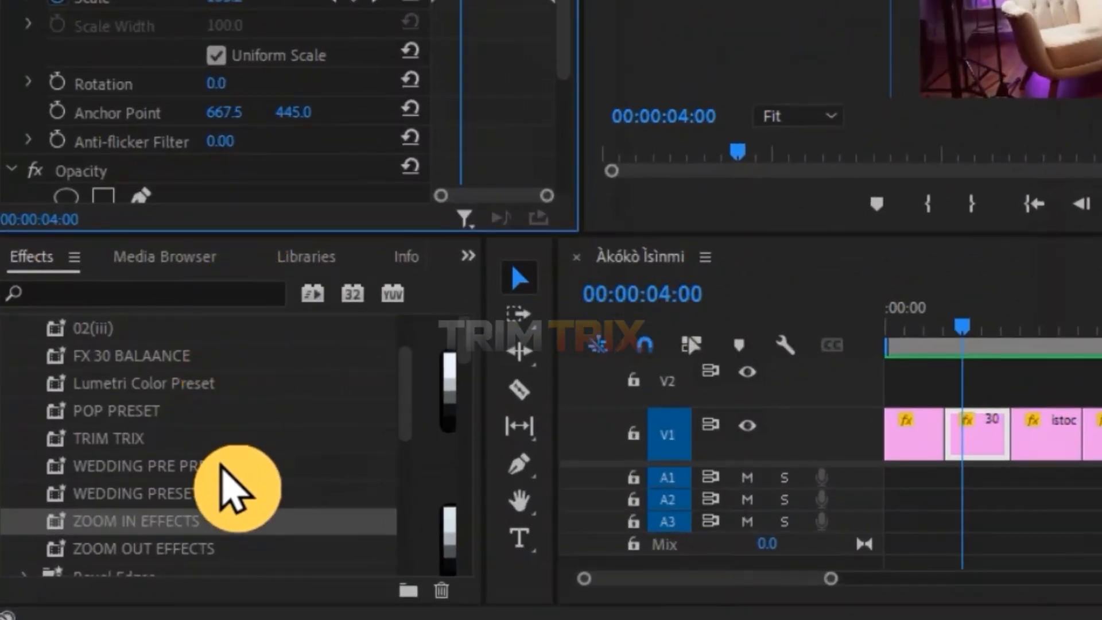
# Try to apply the ZOOM OUT EFFECTS preset to the first clip in the timeline.
pyautogui.scroll(-1, 189, 514)
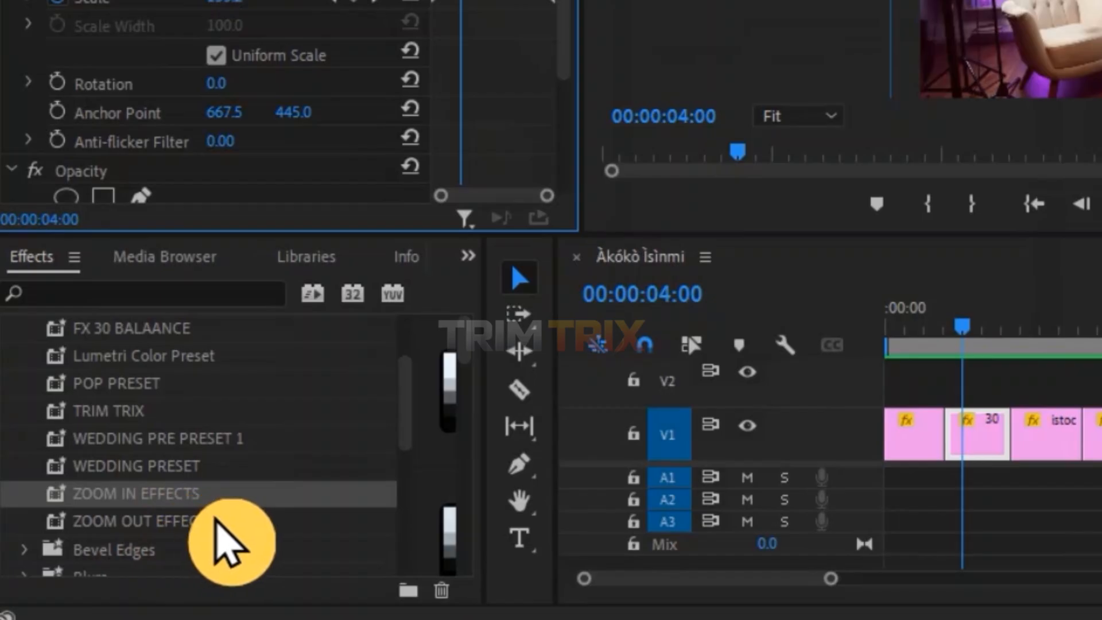
pyautogui.click(219, 520)
pyautogui.moveTo(184, 500); pyautogui.dragTo(926, 411)
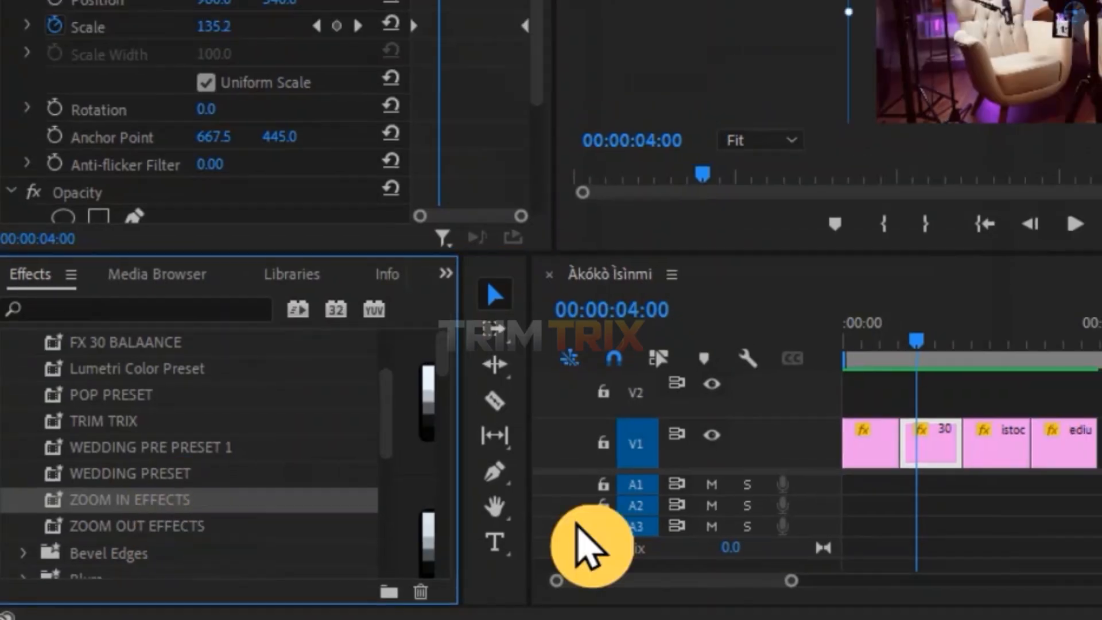
# Save the third clip's Motion effect as a preset named SLIDE UP AND DOWN EFFECT.
pyautogui.moveTo(618, 482); pyautogui.dragTo(618, 482)
pyautogui.click(696, 432)
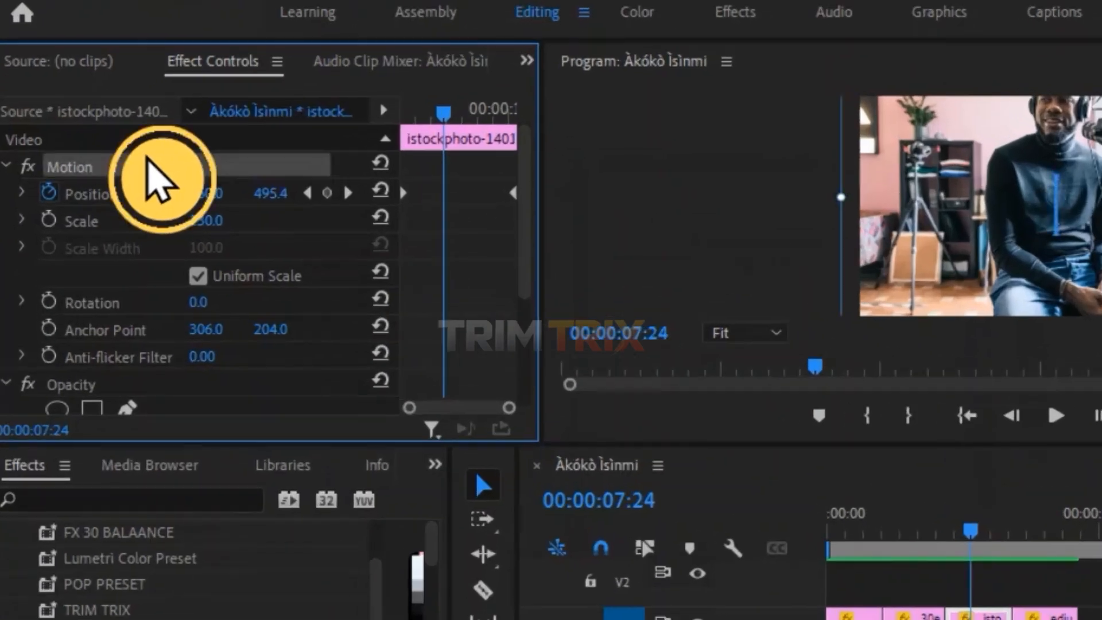
pyautogui.rightClick(107, 161)
pyautogui.click(253, 208)
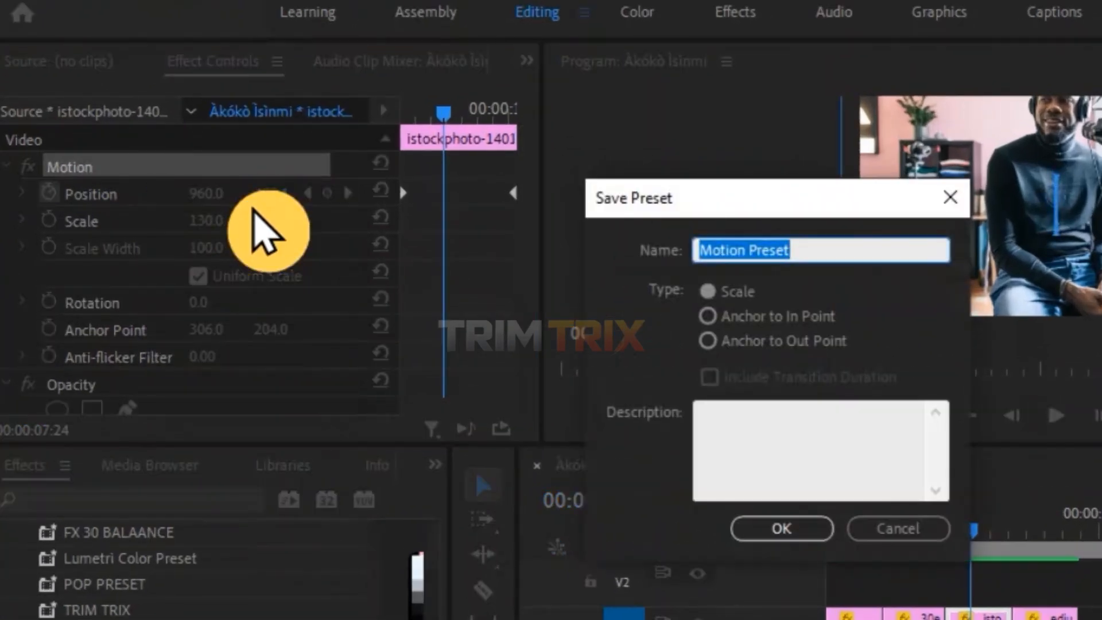
pyautogui.write('SLIDE UP AND DOWN EFFECT')
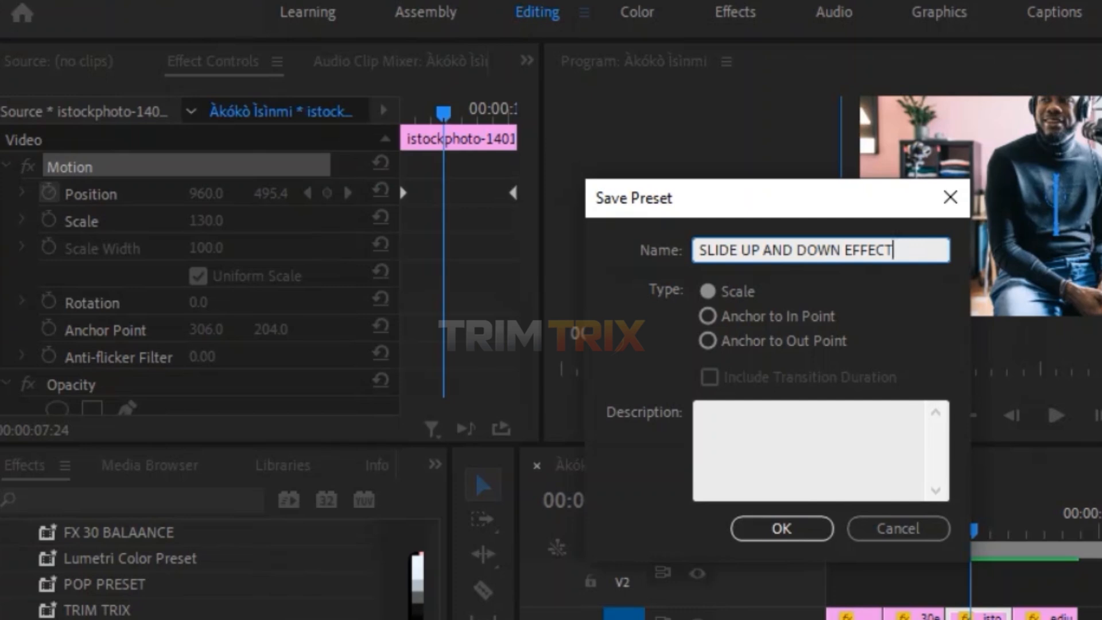
pyautogui.click(802, 528)
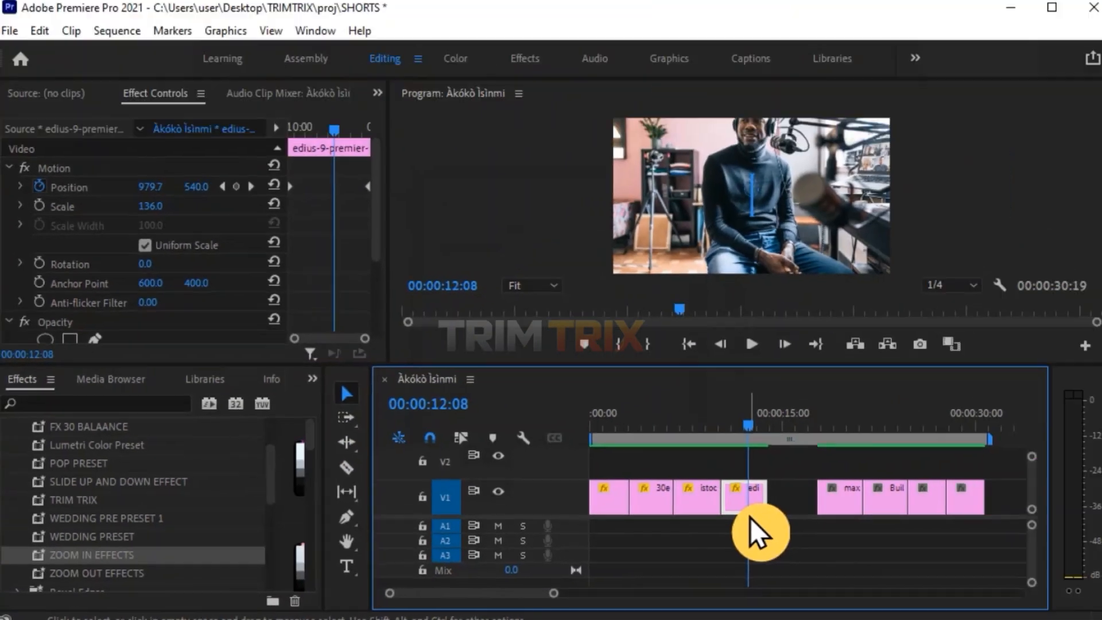
# Save the fourth clip's Motion effect as a preset named SLIDE LEFT AND RIGHT EFFCTS.
pyautogui.click(748, 497)
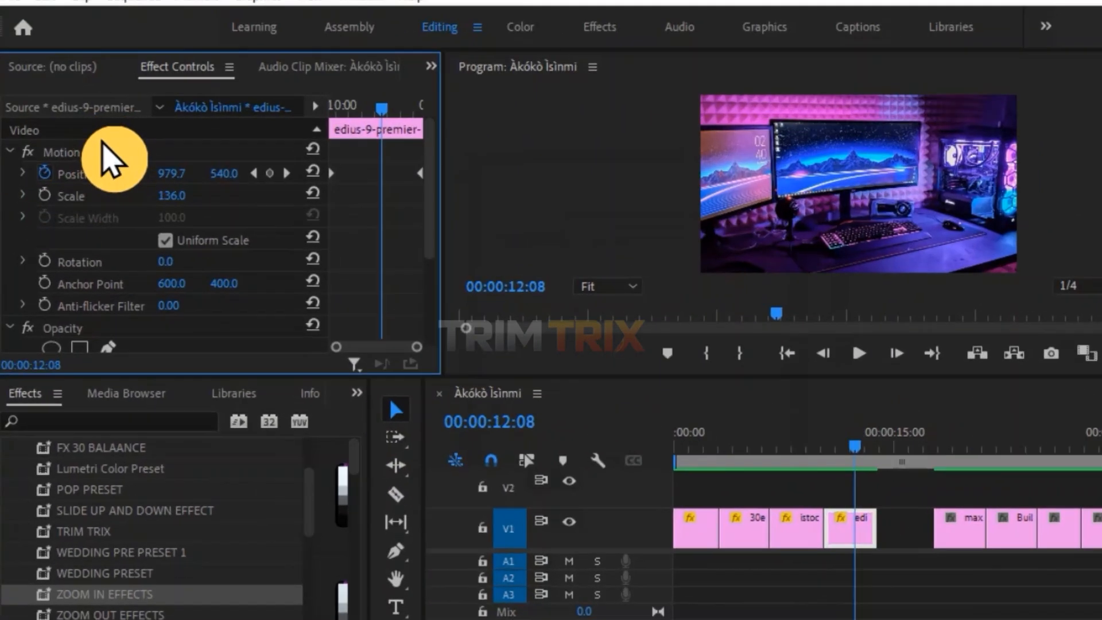
pyautogui.rightClick(90, 161)
pyautogui.click(249, 156)
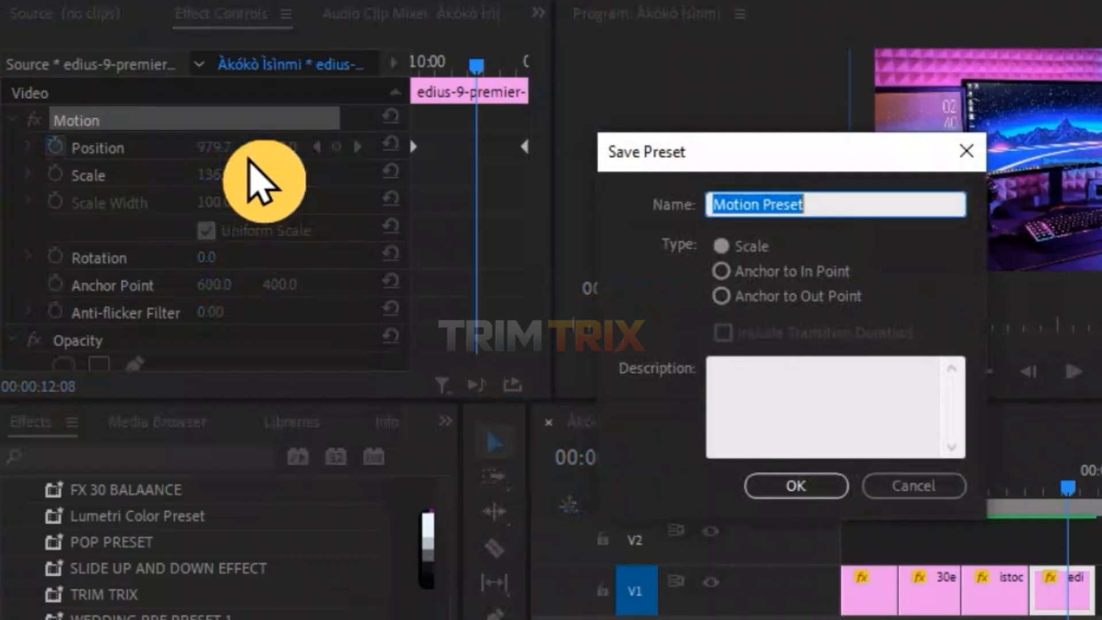
pyautogui.write('SLIDE LEFT AND RIGHT EFF')
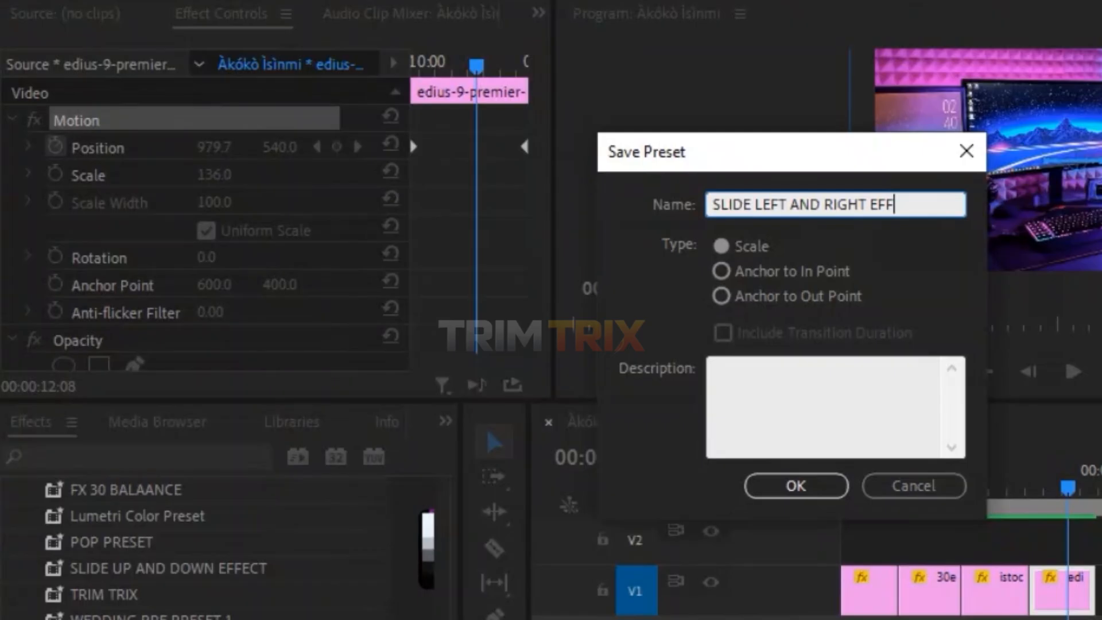
pyautogui.write('S')
pyautogui.click(795, 485)
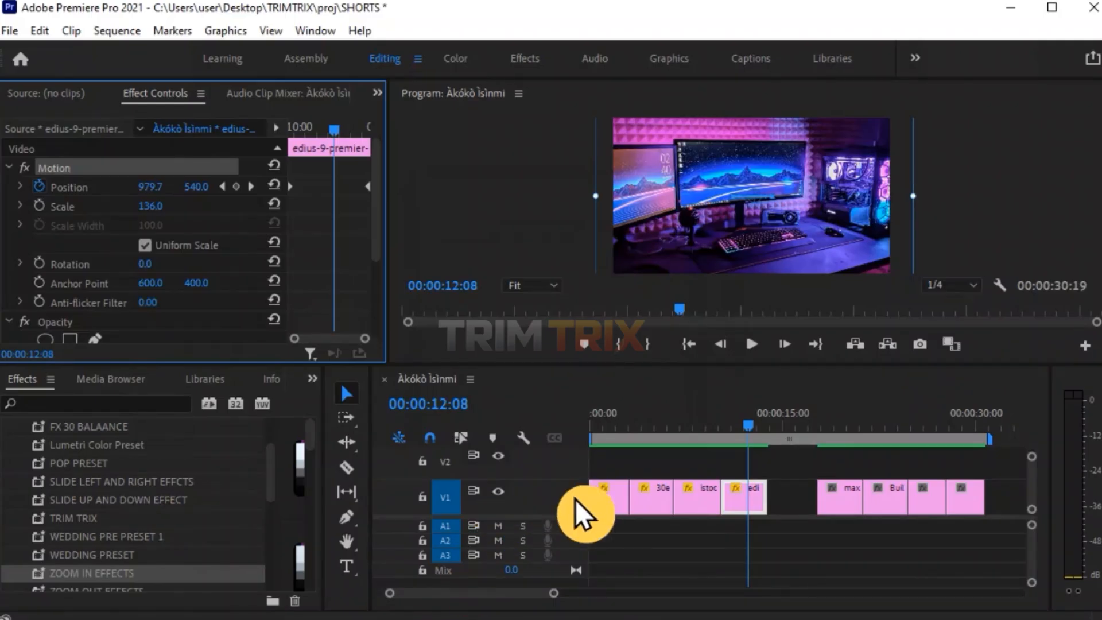
# Apply the ZOOM IN EFFECTS preset to the fifth clip and save the project.
pyautogui.click(842, 425)
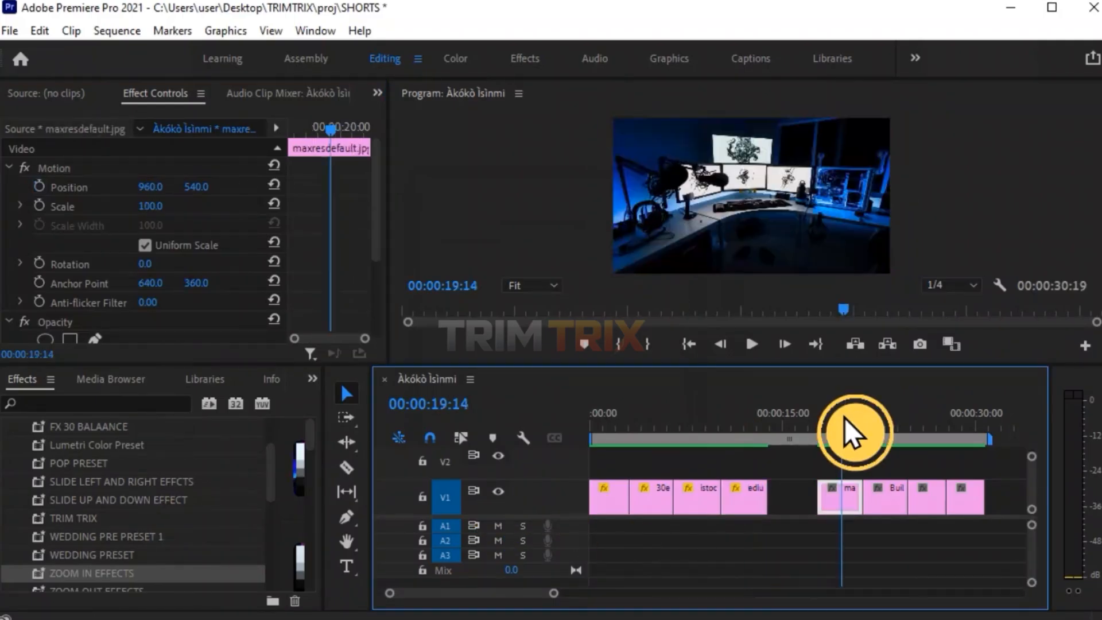
pyautogui.click(838, 494)
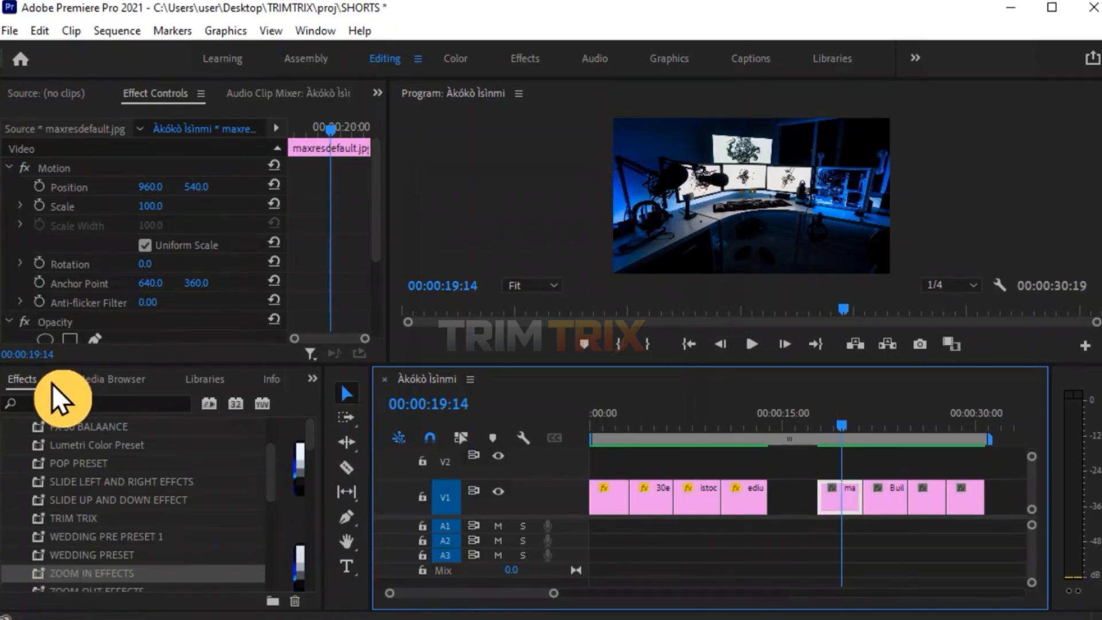
pyautogui.moveTo(78, 571); pyautogui.dragTo(845, 502)
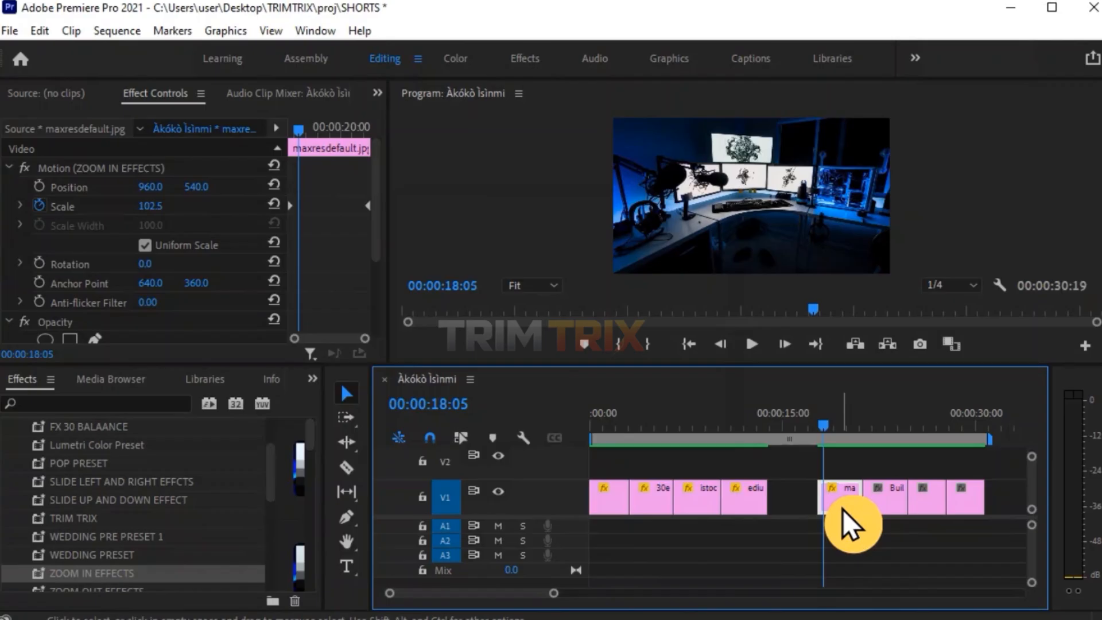
pyautogui.hotkey('ctrl', 's')
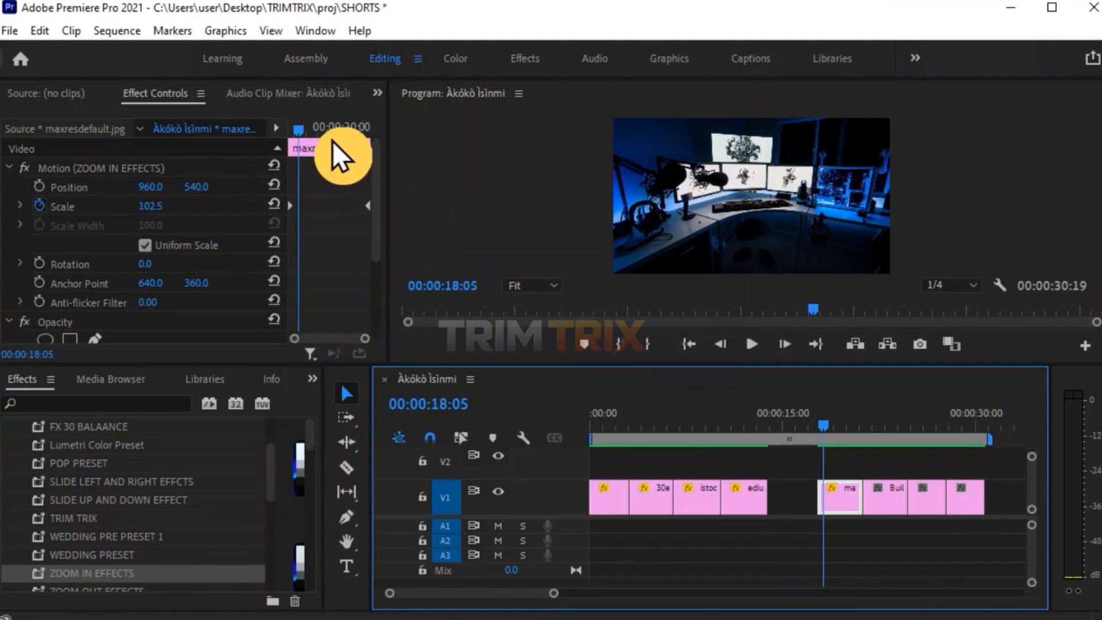
# Scrub and play the fifth clip to preview the applied zoom.
pyautogui.moveTo(302, 116); pyautogui.dragTo(366, 172)
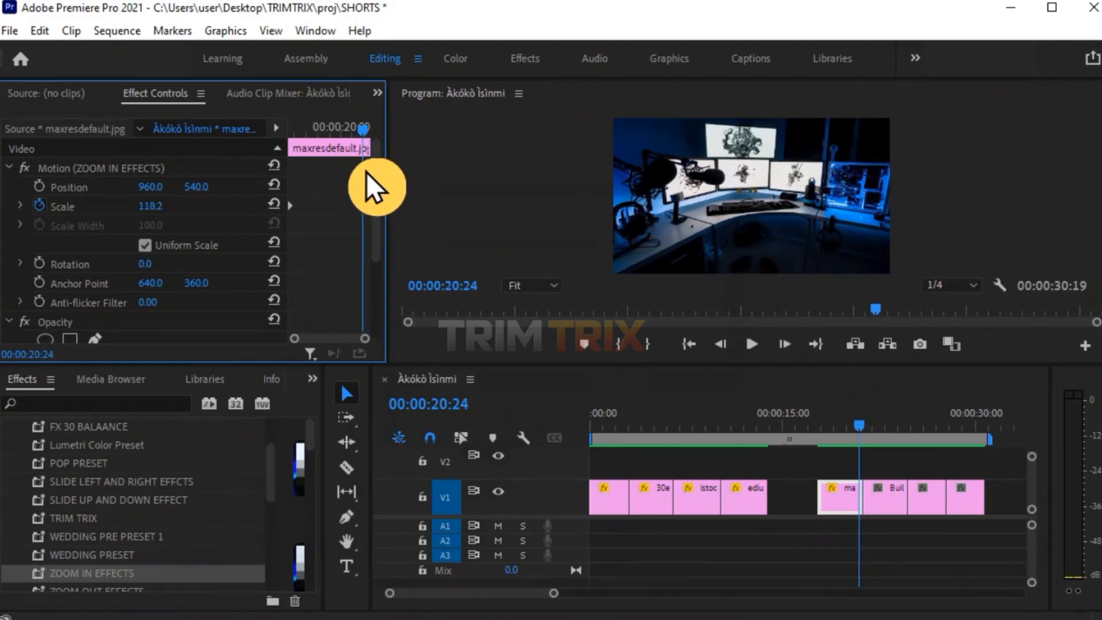
pyautogui.moveTo(366, 172); pyautogui.dragTo(259, 161)
pyautogui.press('space')
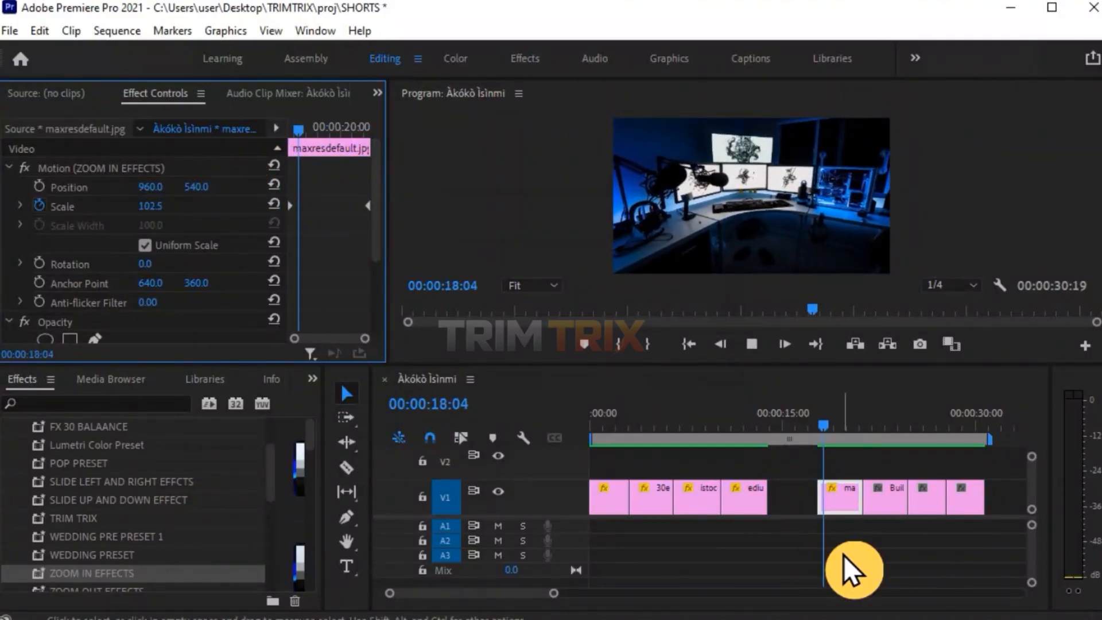
pyautogui.press('space')
# Apply the ZOOM OUT EFFECTS preset to the sixth clip and play it back to preview.
pyautogui.click(881, 424)
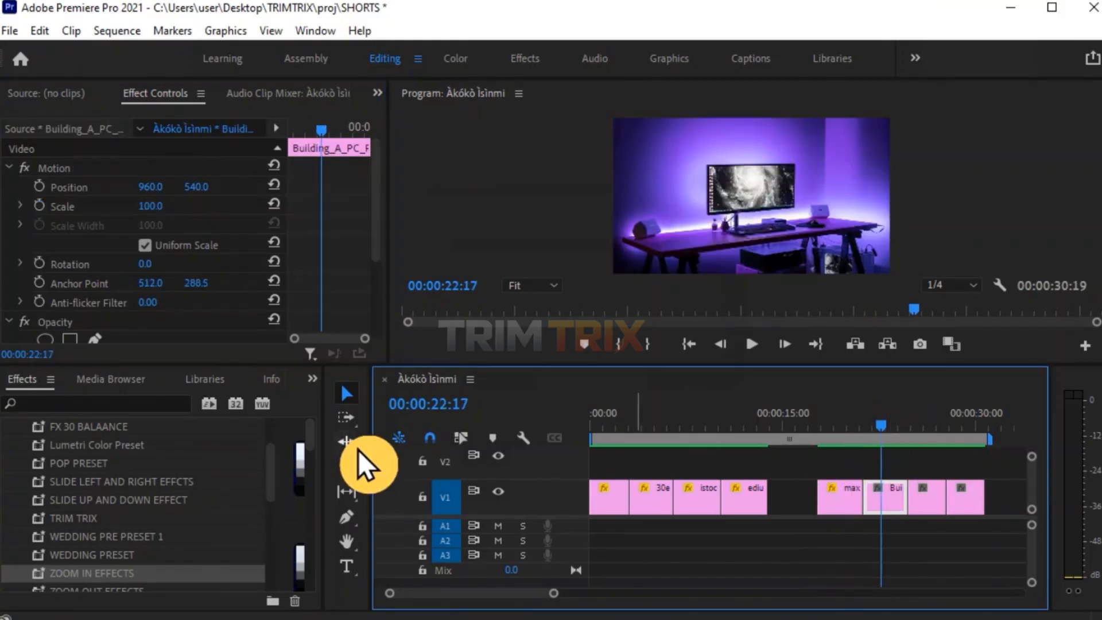
pyautogui.scroll(-1, 127, 567)
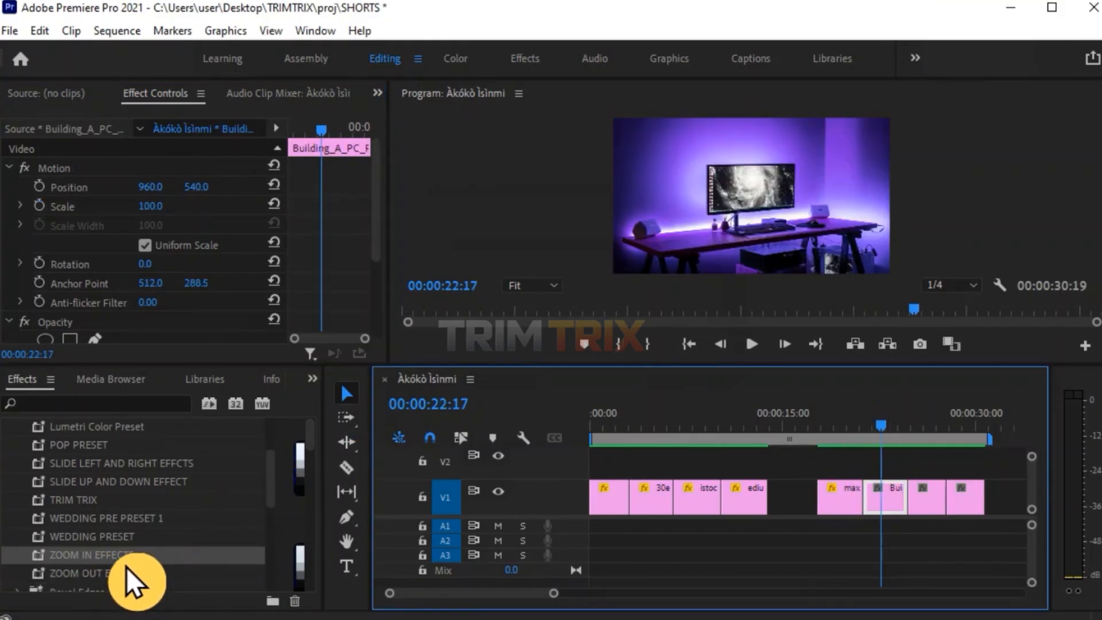
pyautogui.click(119, 580)
pyautogui.moveTo(120, 580); pyautogui.dragTo(895, 499)
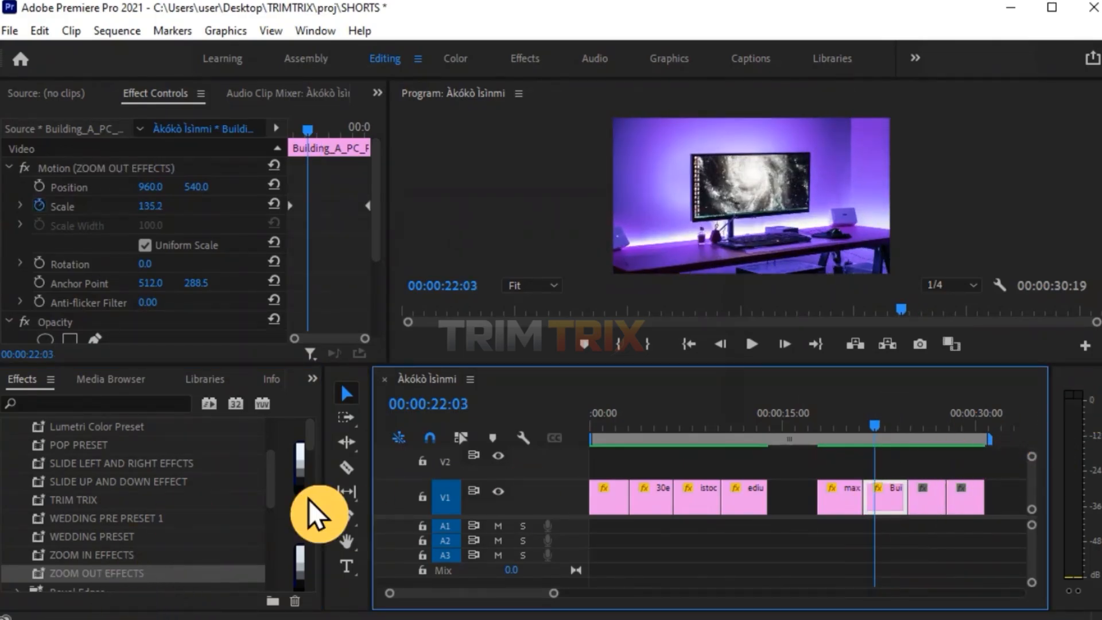
pyautogui.press('space')
pyautogui.click(878, 504)
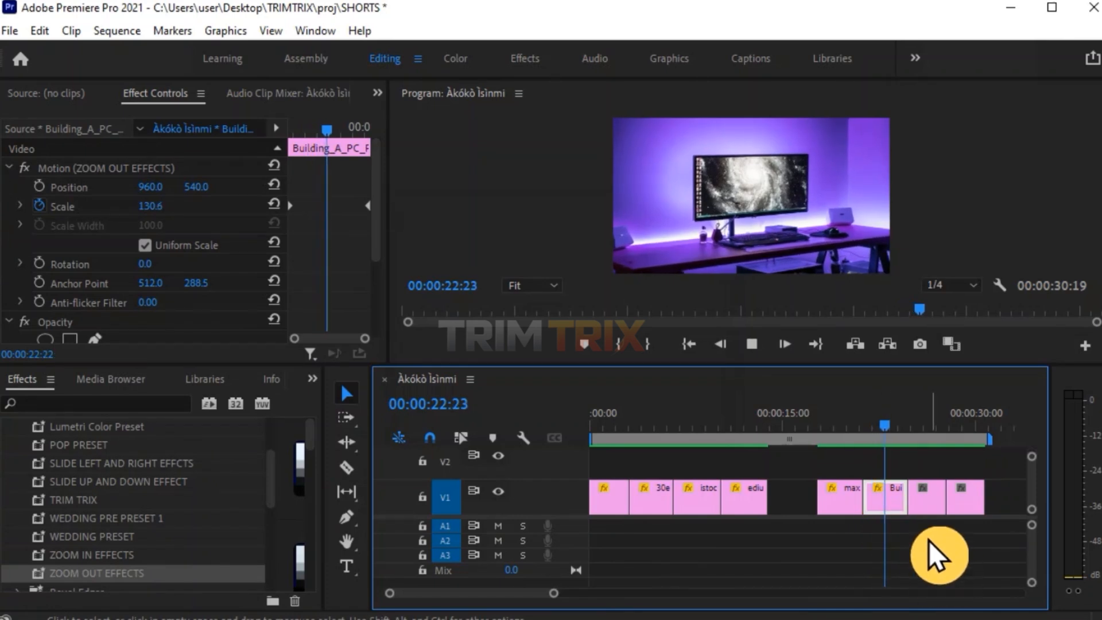
pyautogui.press('space')
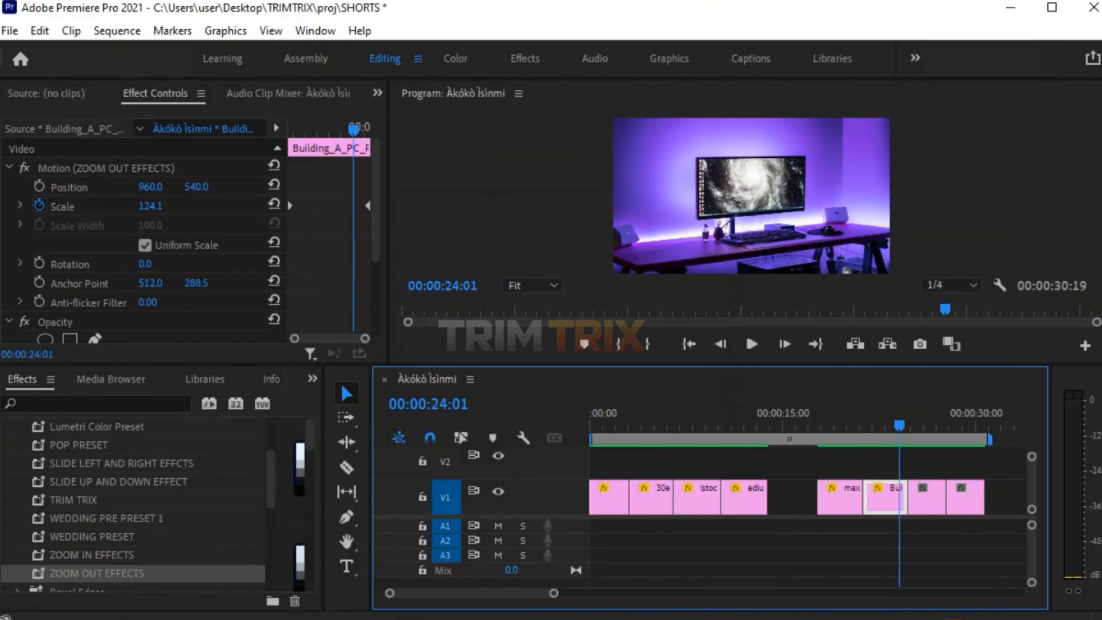
# Apply the SLIDE UP AND DOWN EFFECT preset to the seventh clip and play it back to preview.
pyautogui.click(925, 428)
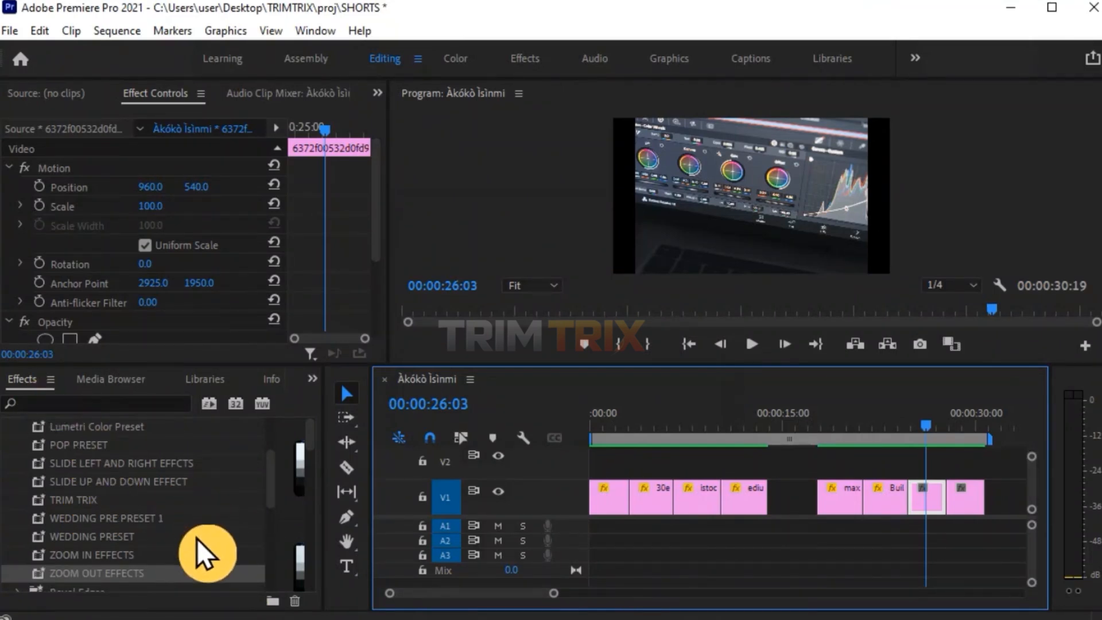
pyautogui.click(122, 480)
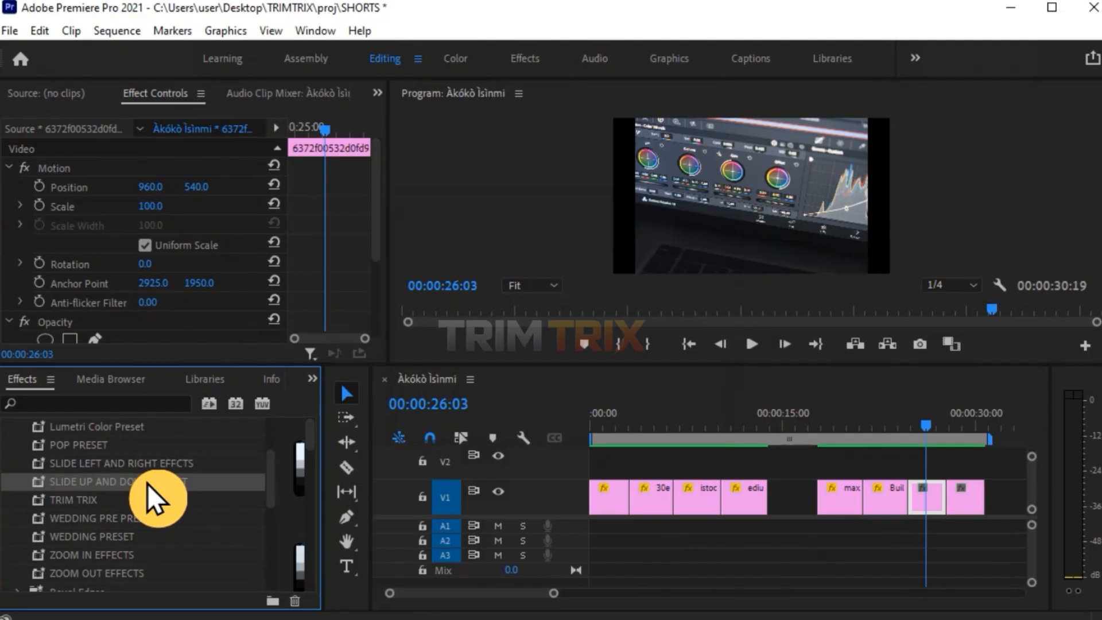
pyautogui.moveTo(140, 483); pyautogui.dragTo(930, 494)
pyautogui.rightClick(924, 493)
pyautogui.moveTo(934, 505)
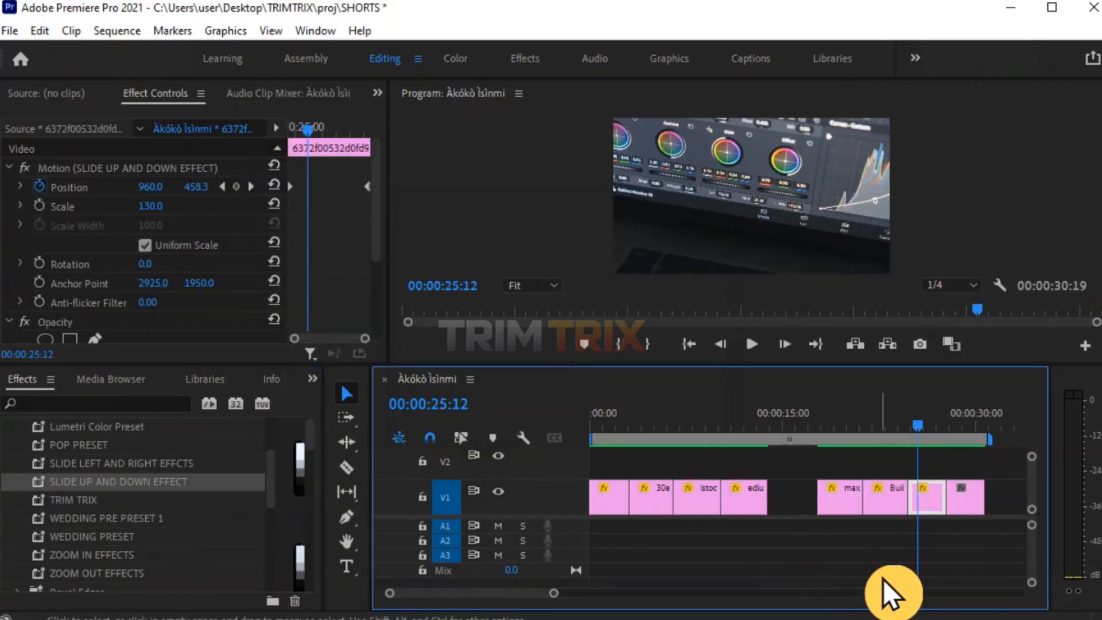
pyautogui.press('space')
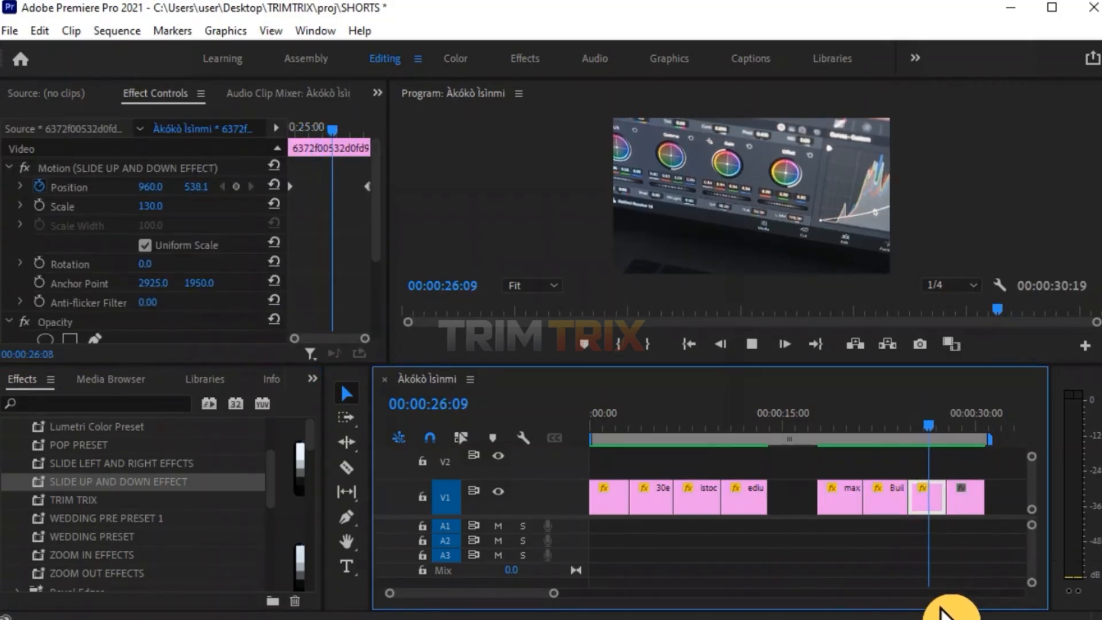
pyautogui.press('space')
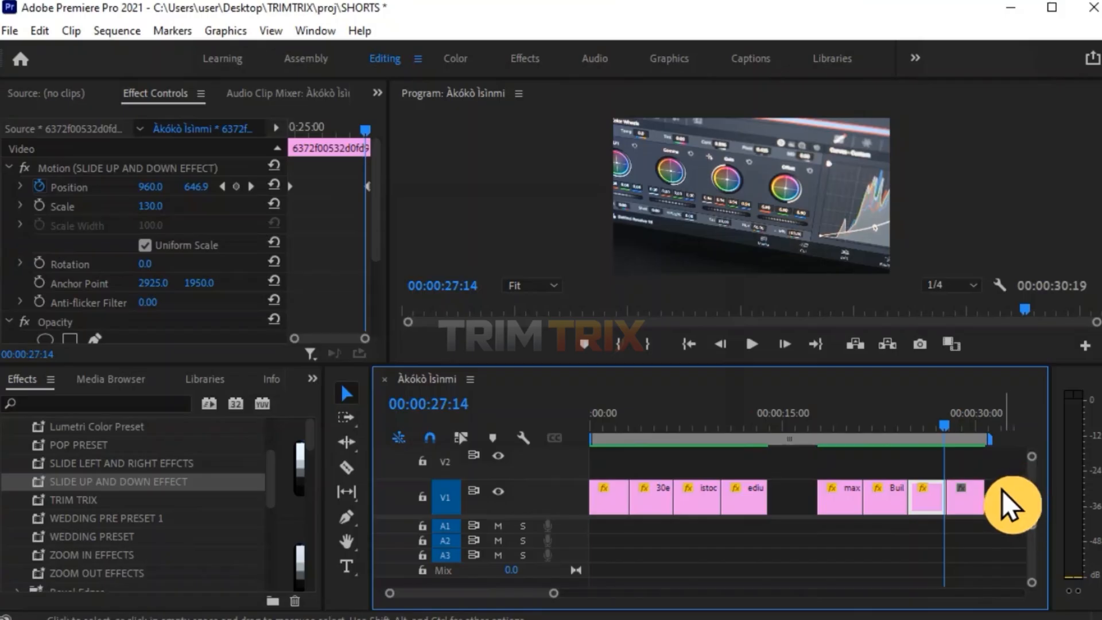
# Apply the SLIDE LEFT AND RIGHT EFFCTS preset to the last clip and play it back to preview.
pyautogui.click(964, 425)
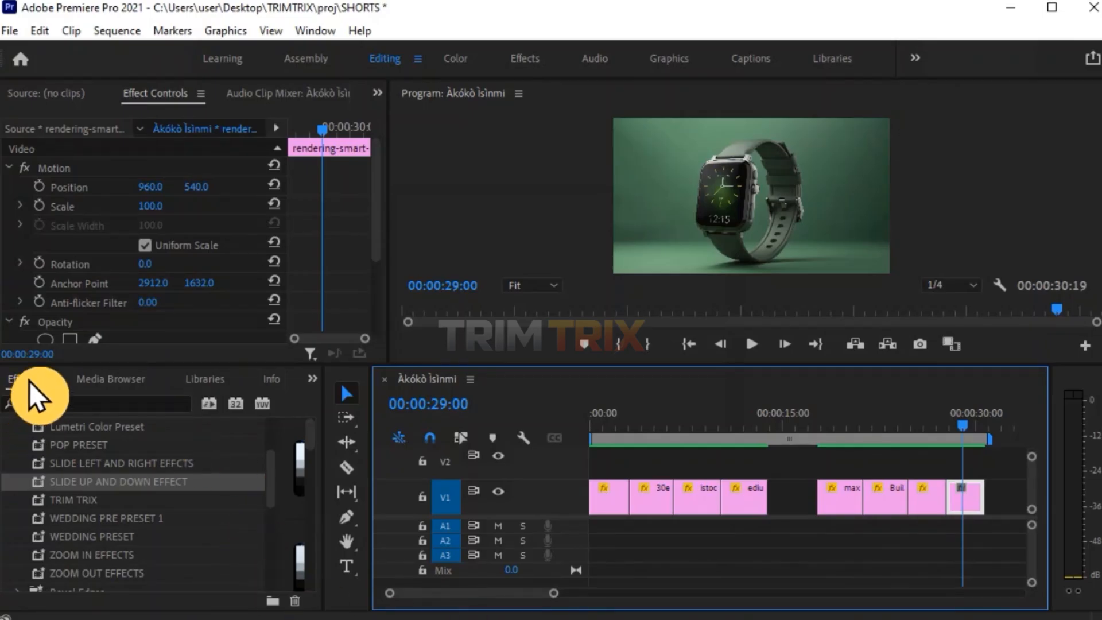
pyautogui.click(106, 463)
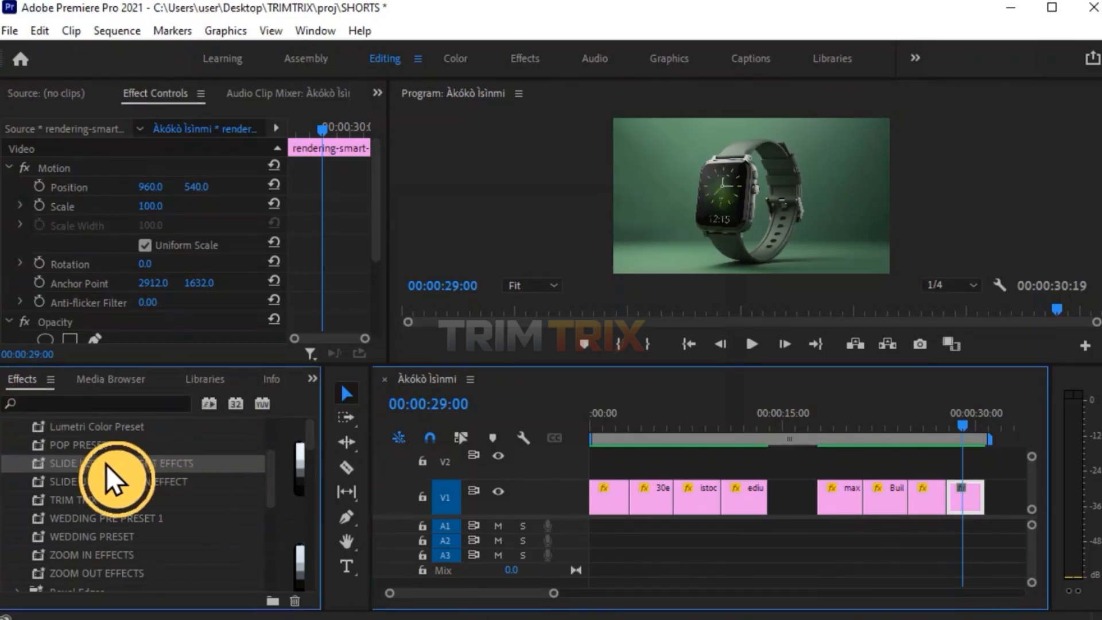
pyautogui.moveTo(78, 466); pyautogui.dragTo(970, 510)
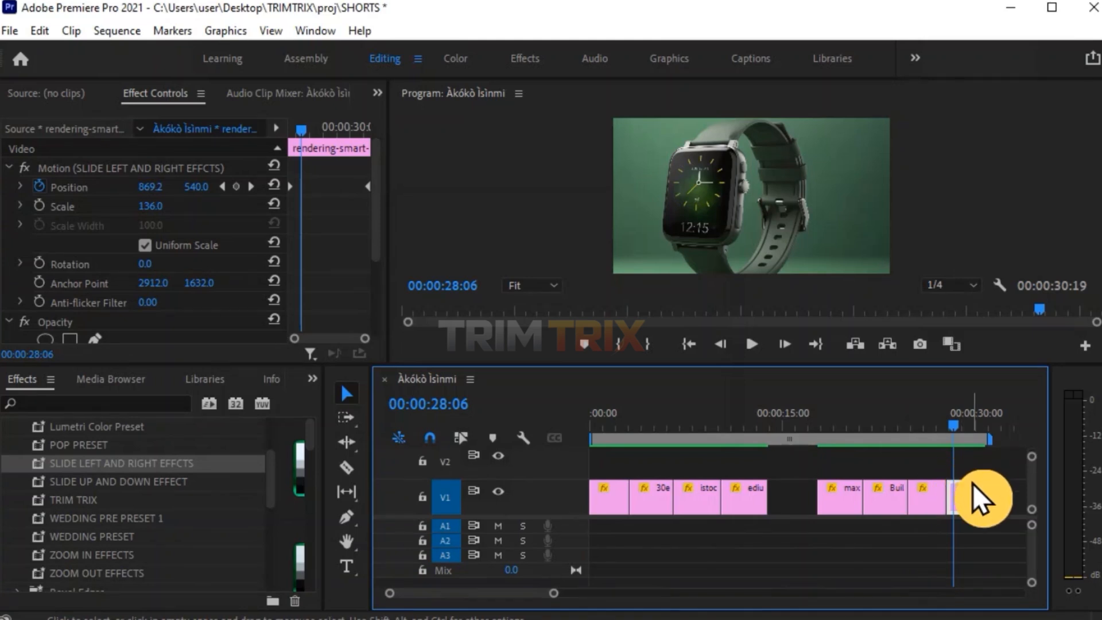
pyautogui.press('Right')
pyautogui.press('Right')
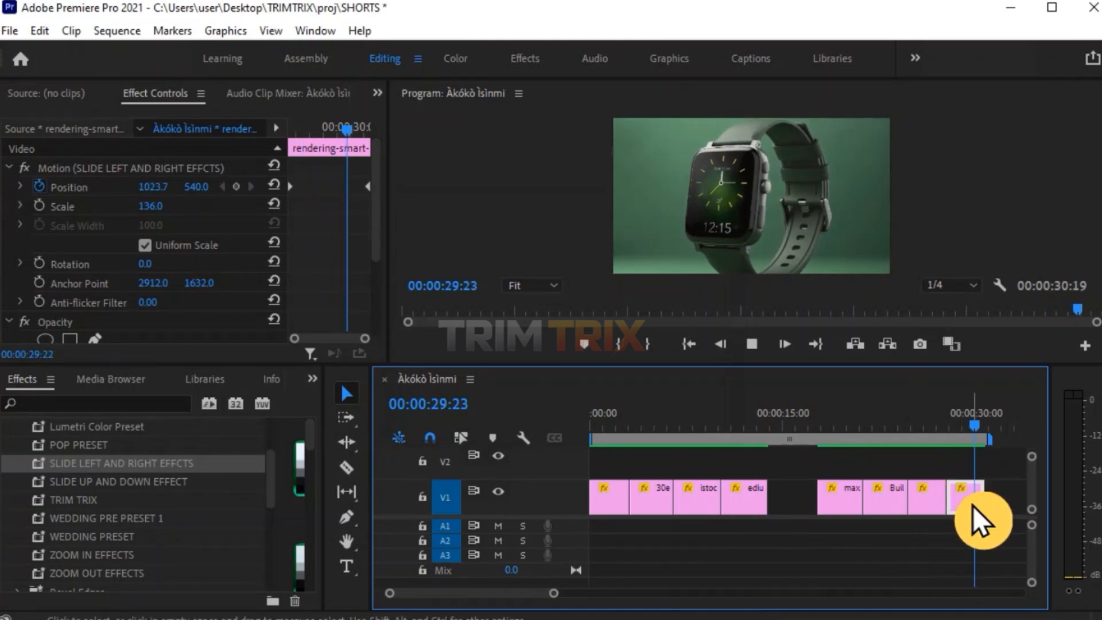
pyautogui.press('space')
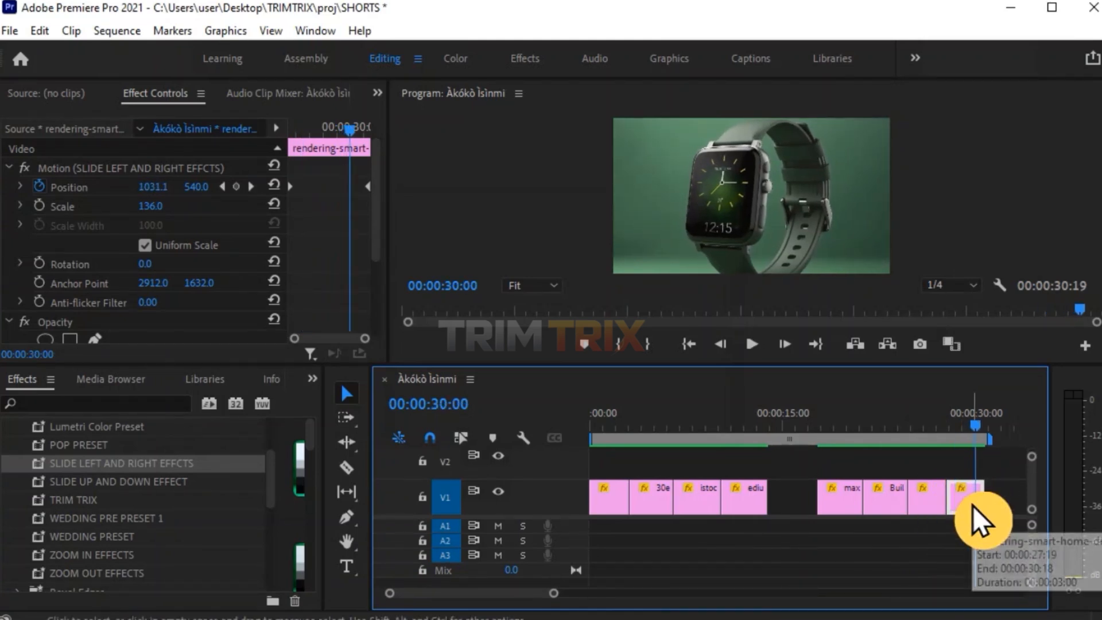